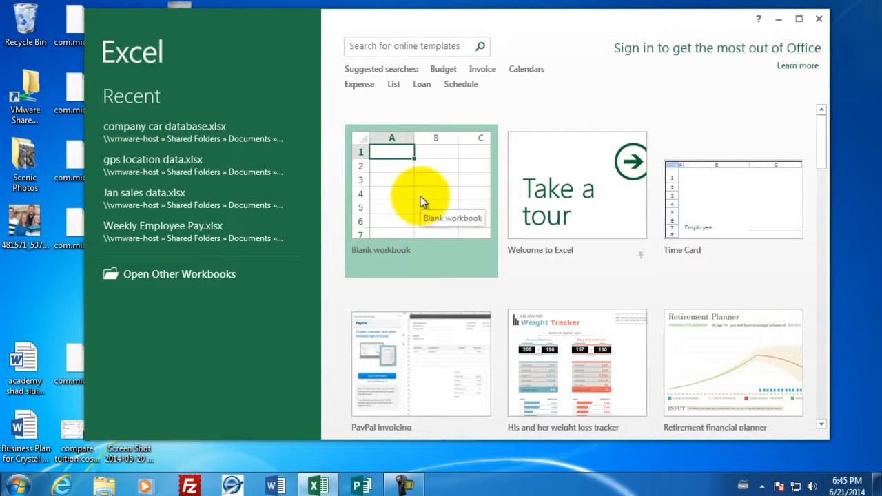
Create a blank workbook and enter the title "Employee Payroll" in cell A1
left_click(420, 197)
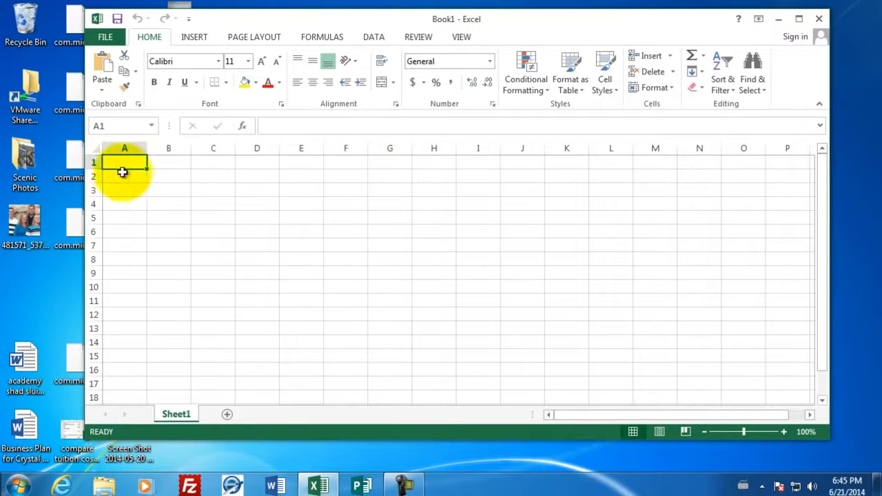
left_click(388, 231)
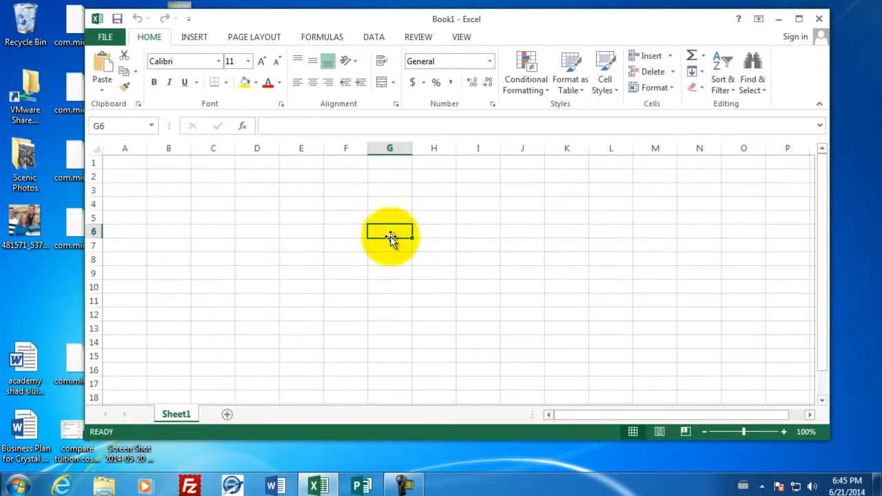
left_click(124, 162)
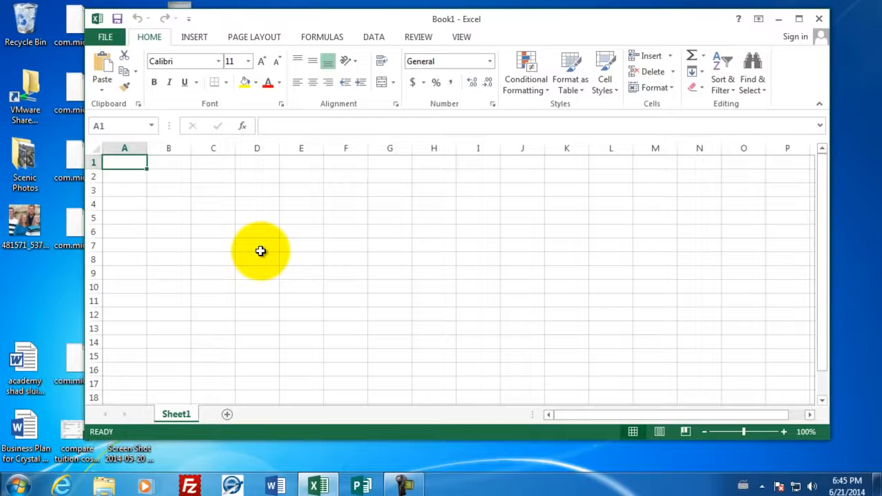
type("Employt")
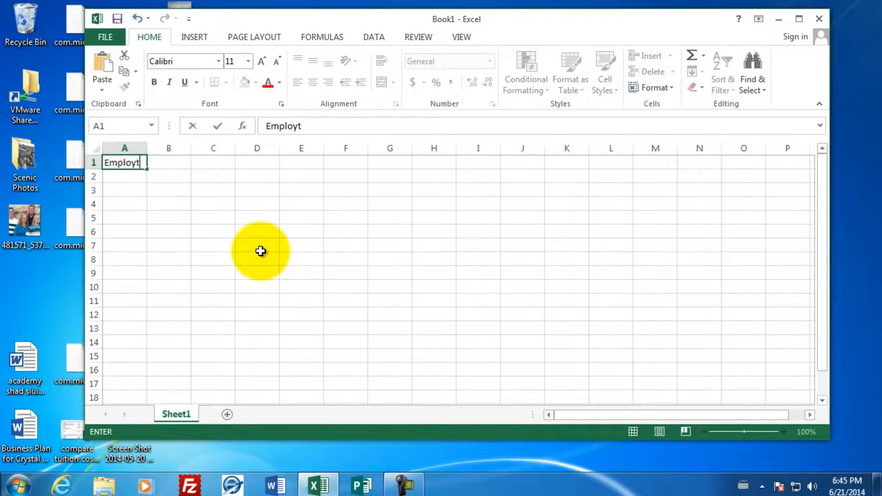
key("BackSpace")
key("BackSpace")
type("yee Payroll")
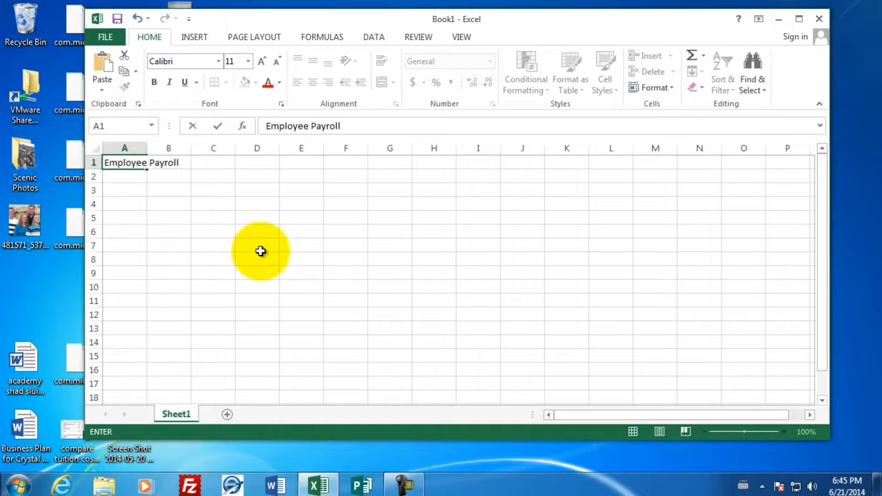
key("Return")
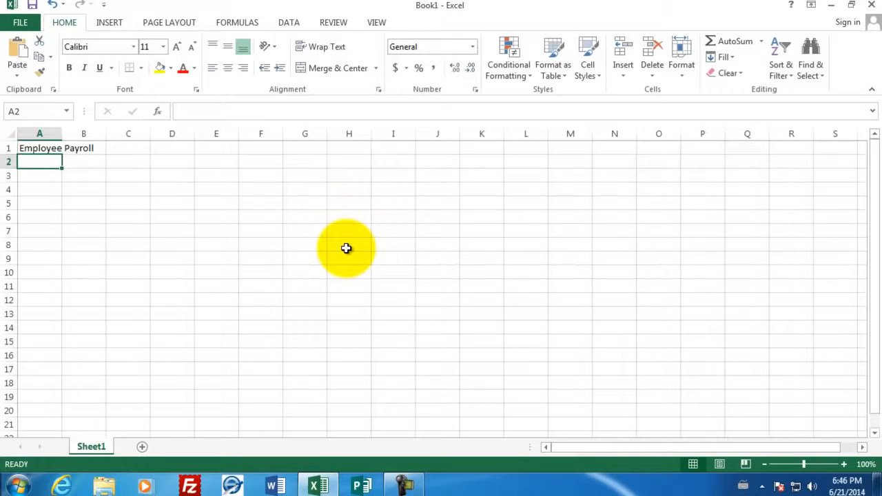
Enter the column headings "Last Name" in A3 and "First Name" in B3
key("Return")
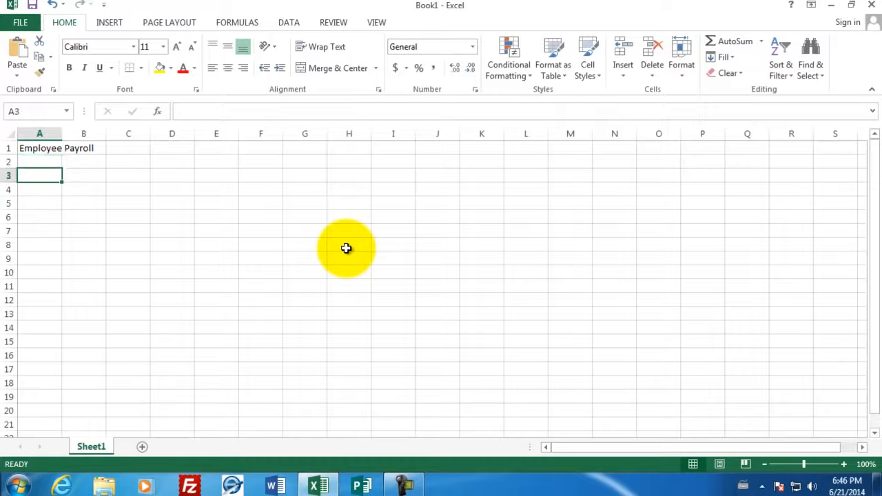
type("Las")
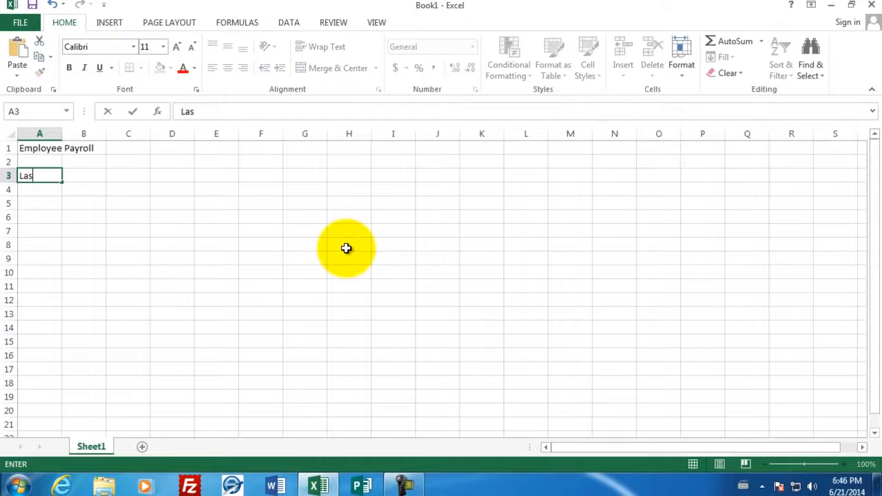
type("t Name")
key("Tab")
type("First")
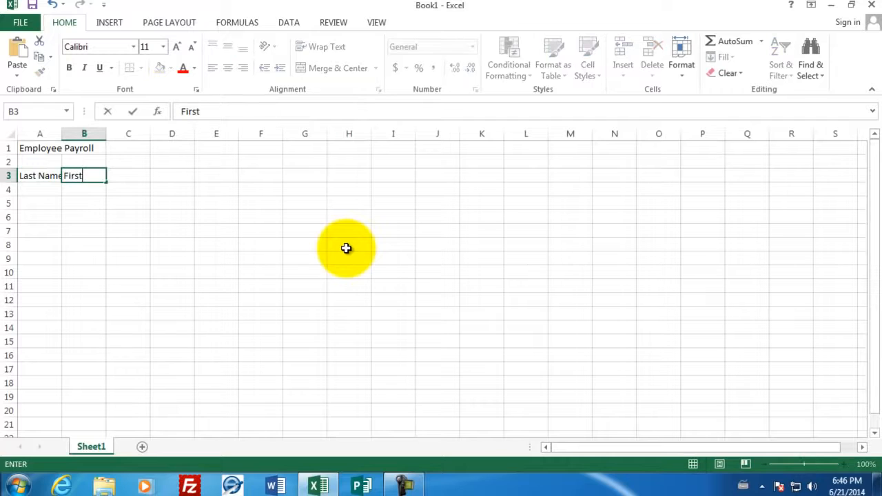
type(" Name")
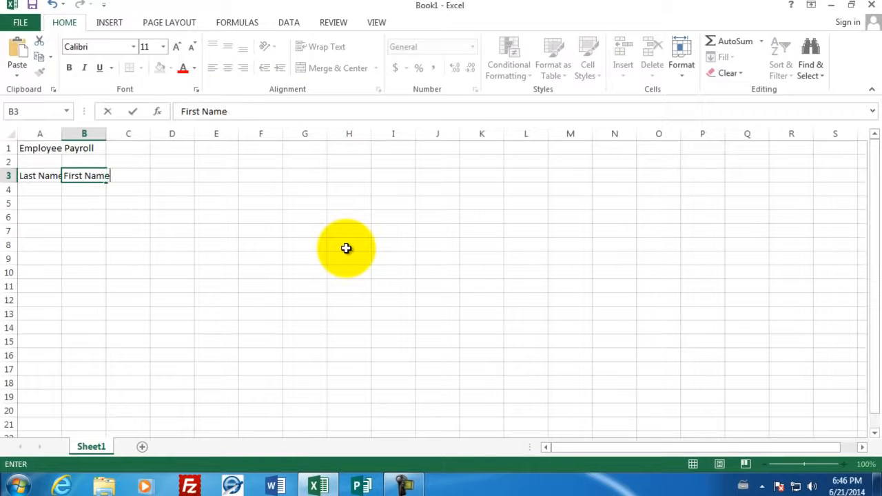
key("Tab")
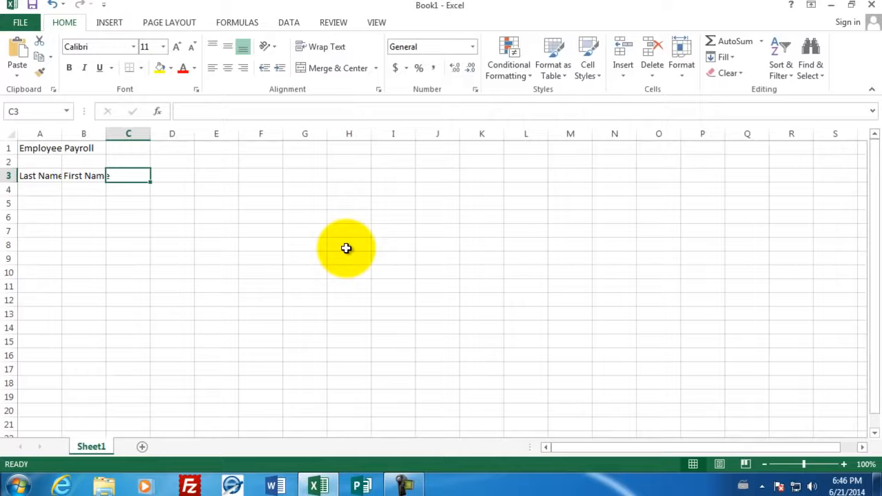
Enter the heading "Hourly Wage" in C3 and the date Jan 1 in D3
type("Hourly")
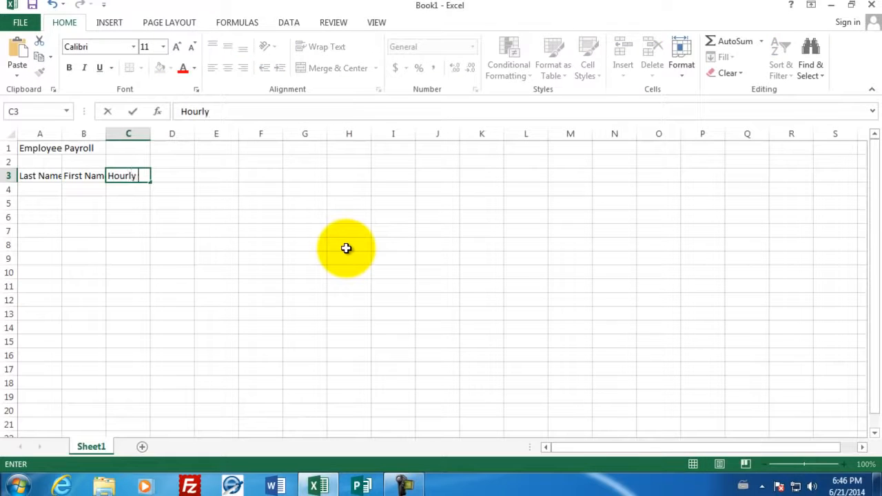
type(" Wage")
key("Tab")
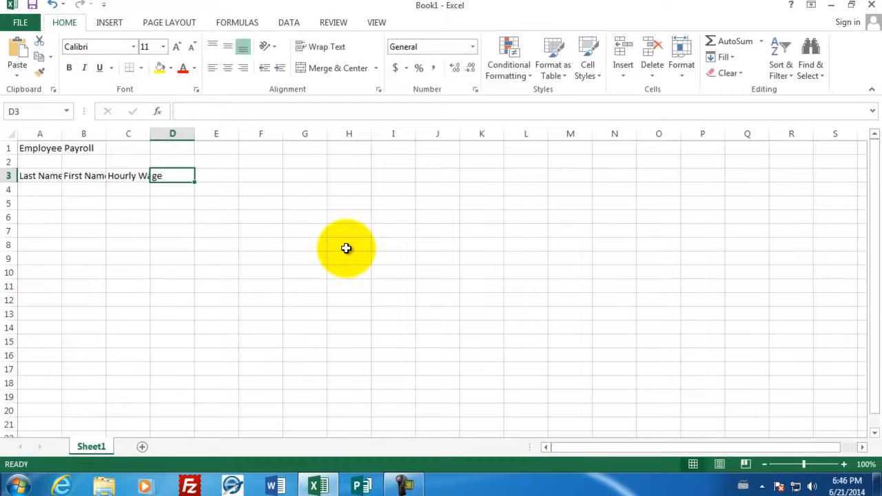
type("Jan 1")
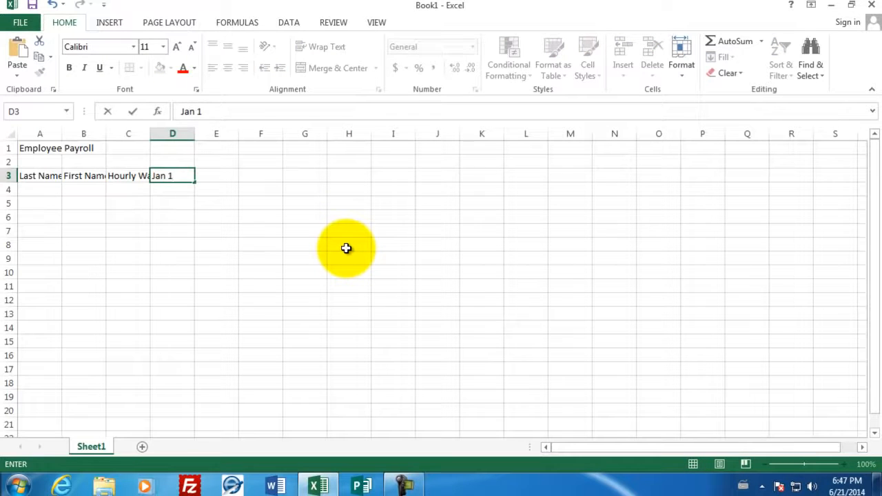
key("Return")
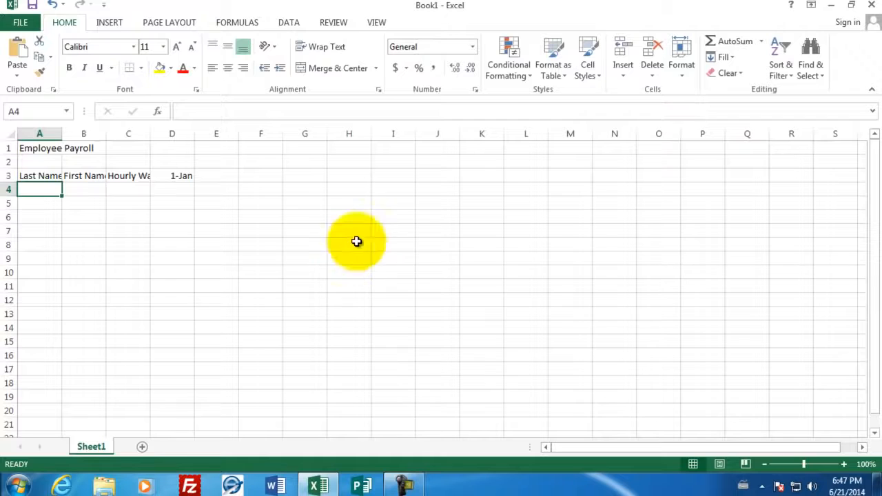
Enter "House Worked" in D2 above the date and "Pay" in E2
left_click(164, 163)
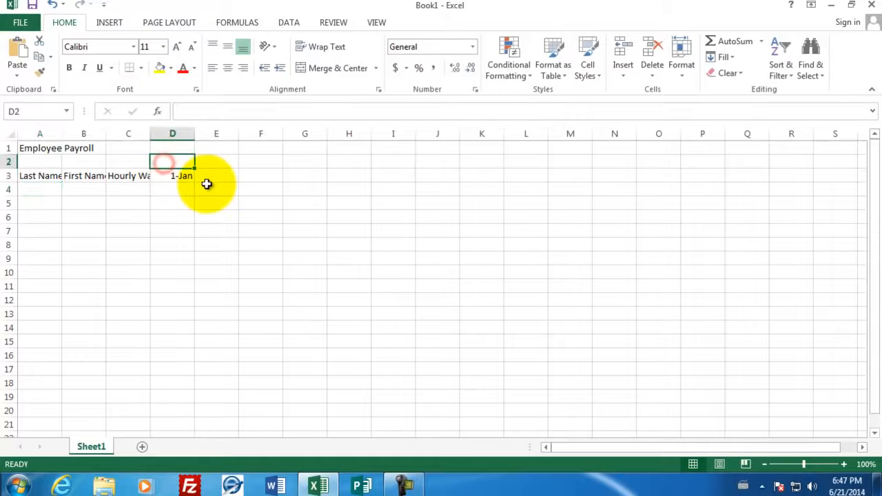
type("House")
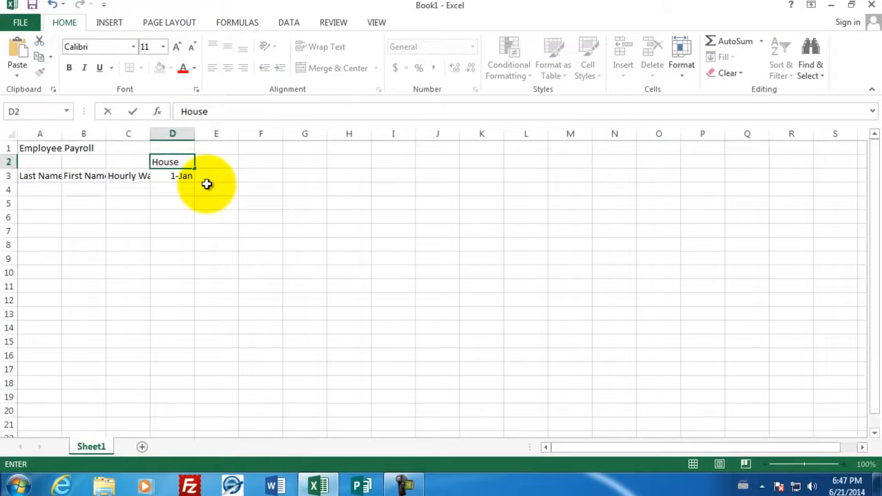
type(" Worked")
key("Tab")
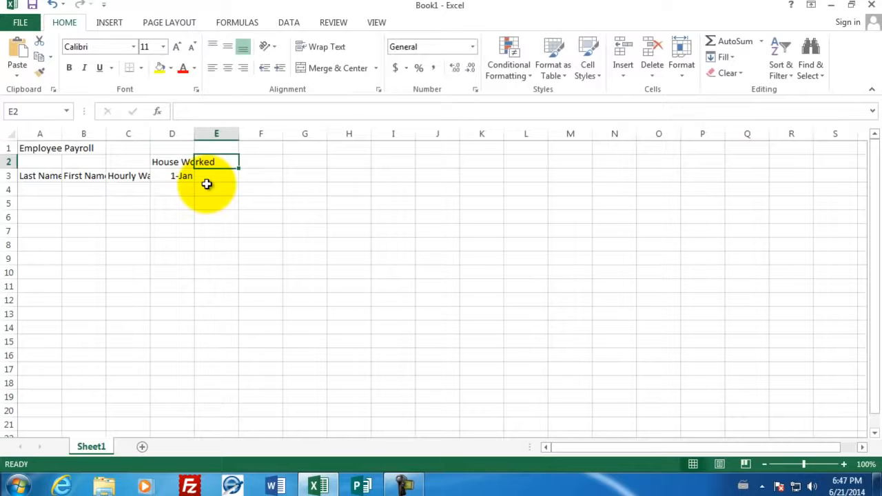
type("Pay")
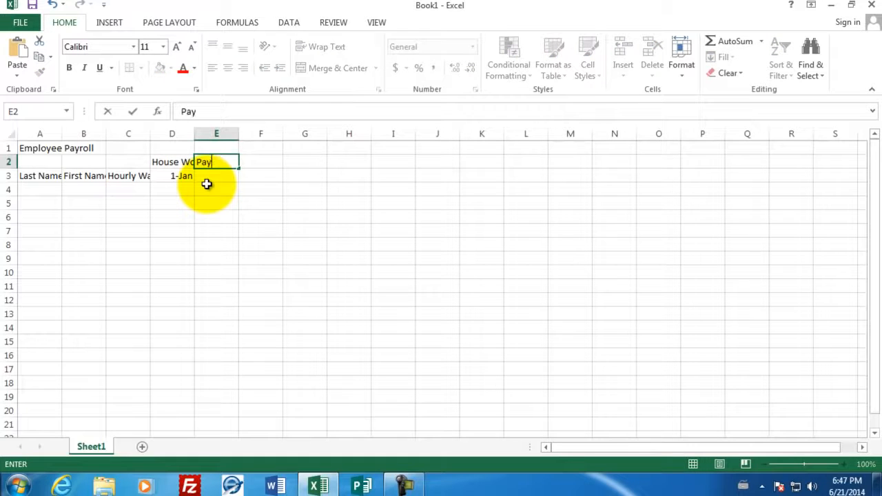
key("Return")
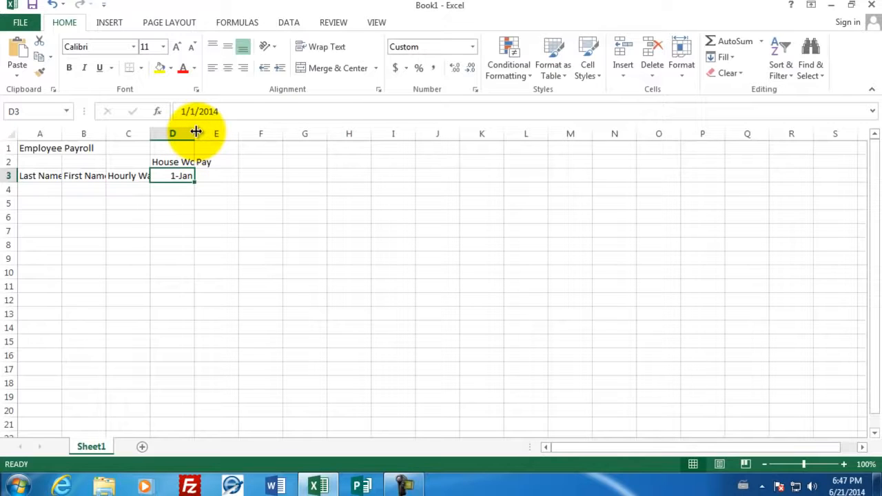
Widen columns D, C, B and A so that their headings fit completely
left_click_drag(196, 132, 218, 132)
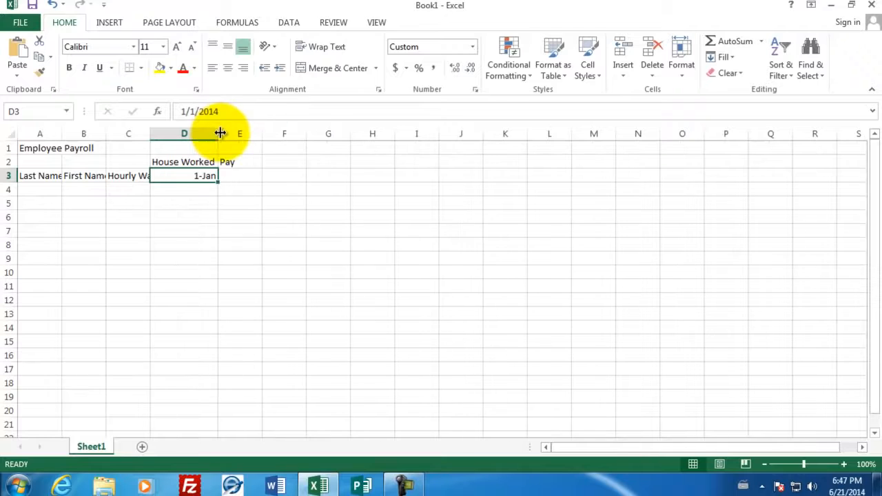
left_click_drag(150, 134, 175, 138)
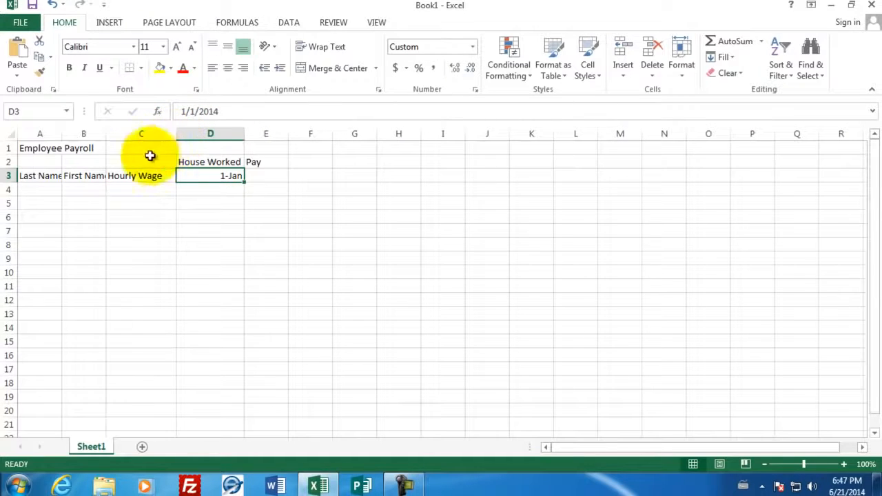
left_click_drag(105, 133, 122, 135)
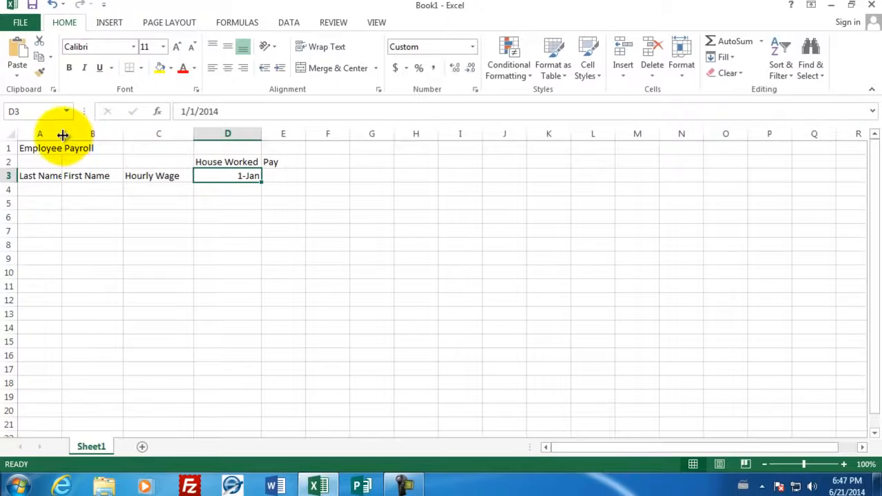
left_click_drag(63, 135, 84, 135)
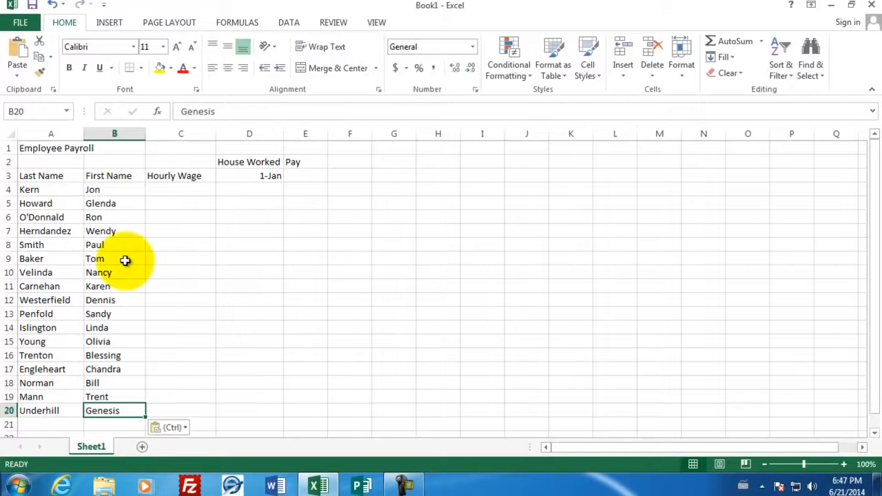
Enter the hourly wages 15.90, 10.0, 22.10 and 19.1 for the first four employees in C4 through C7
left_click(163, 188)
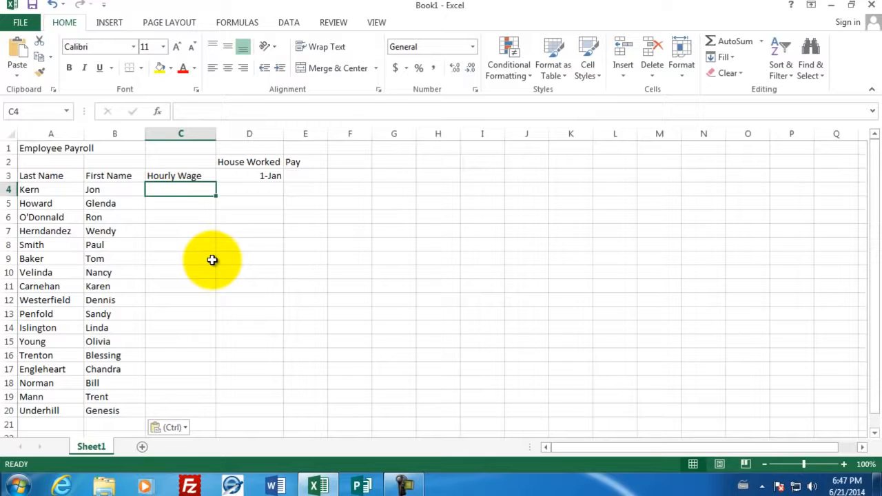
type("15.90")
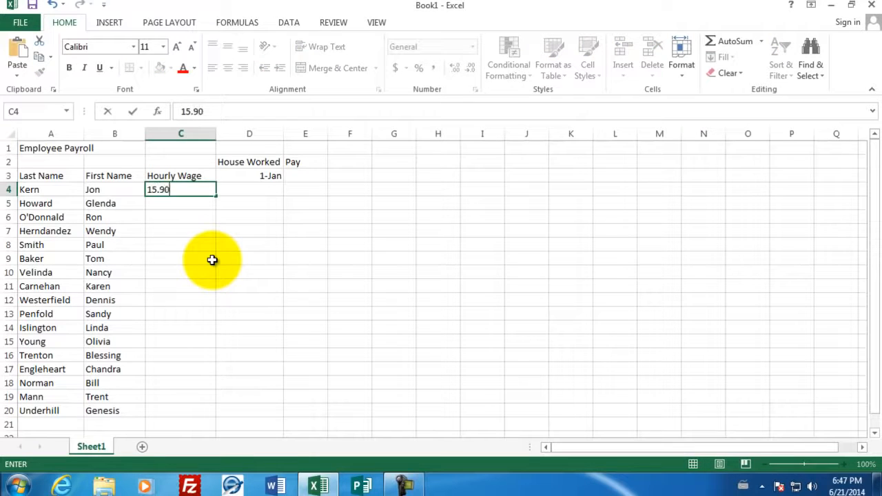
key("Return")
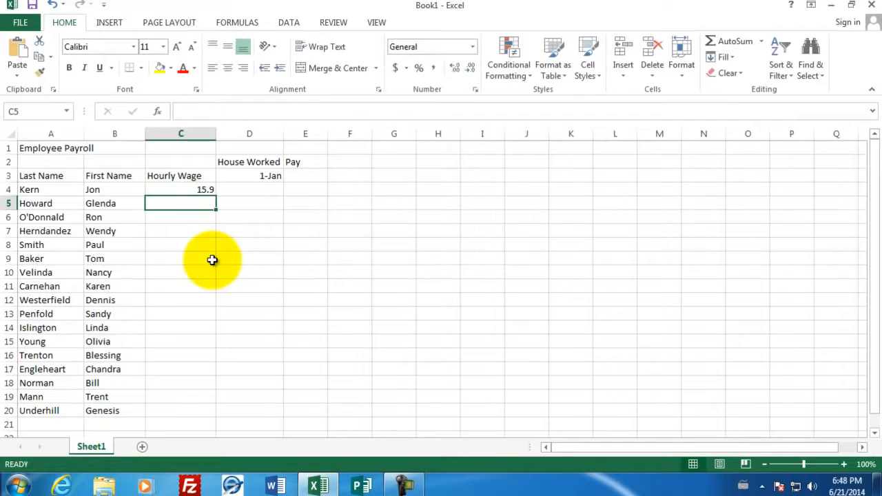
type("10.0")
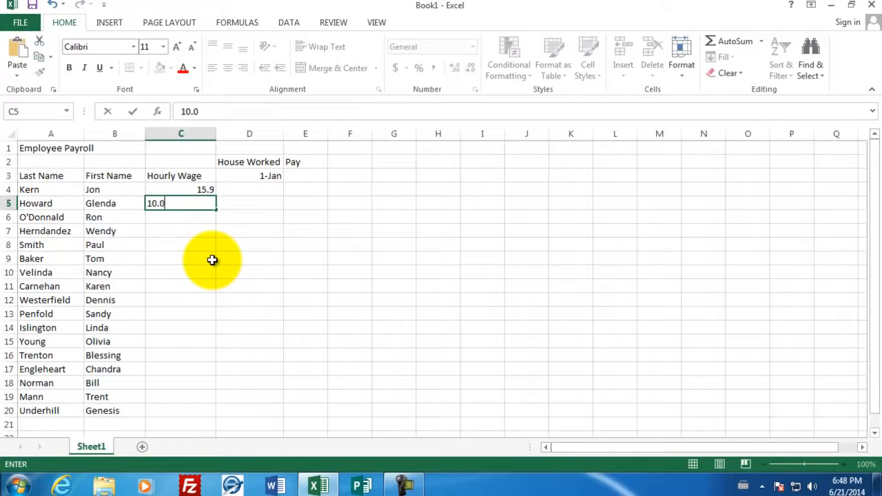
key("Return")
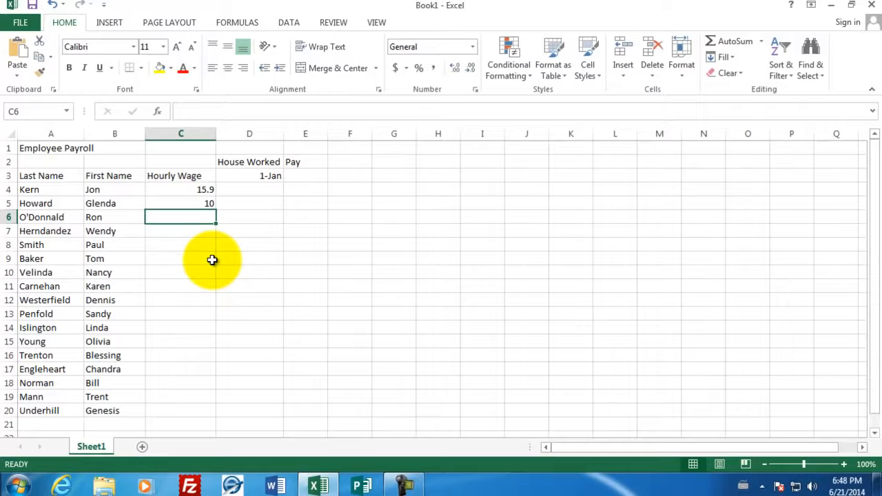
type("22.10")
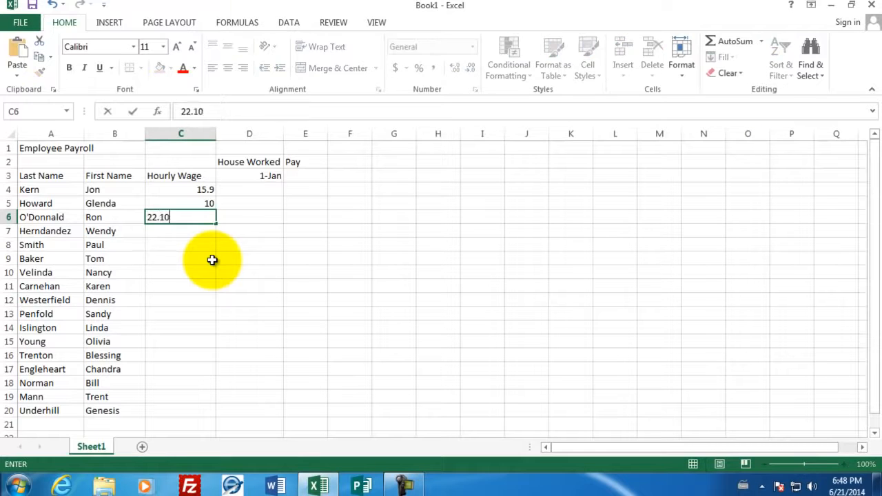
key("Return")
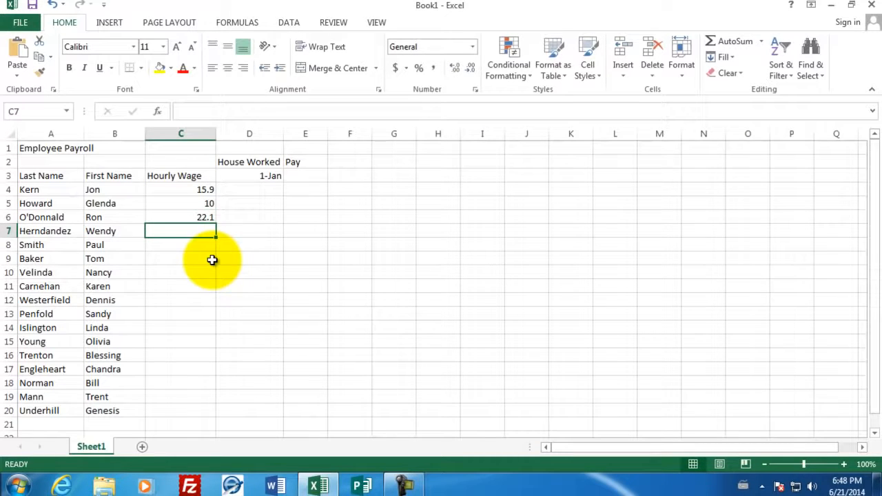
type("19.1")
key("Return")
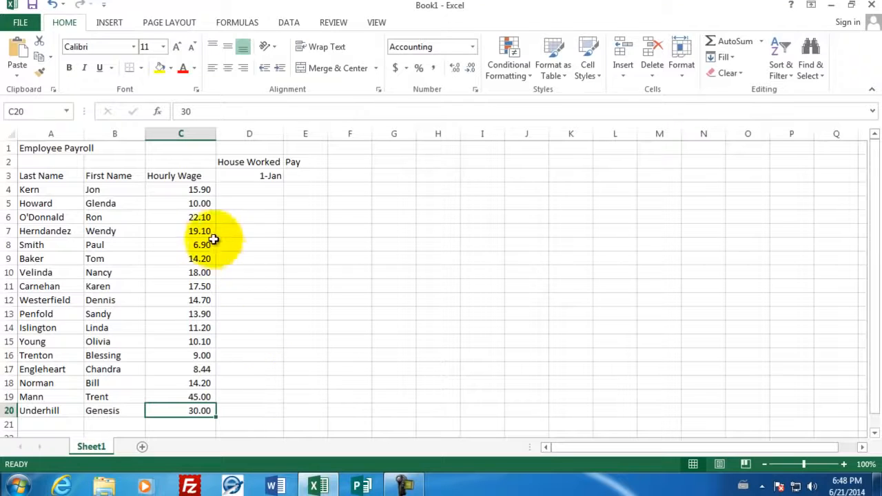
Apply the dollar Accounting Number Format to the hourly wages in C4:C20, ending with cell D4 selected
left_click_drag(194, 189, 184, 411)
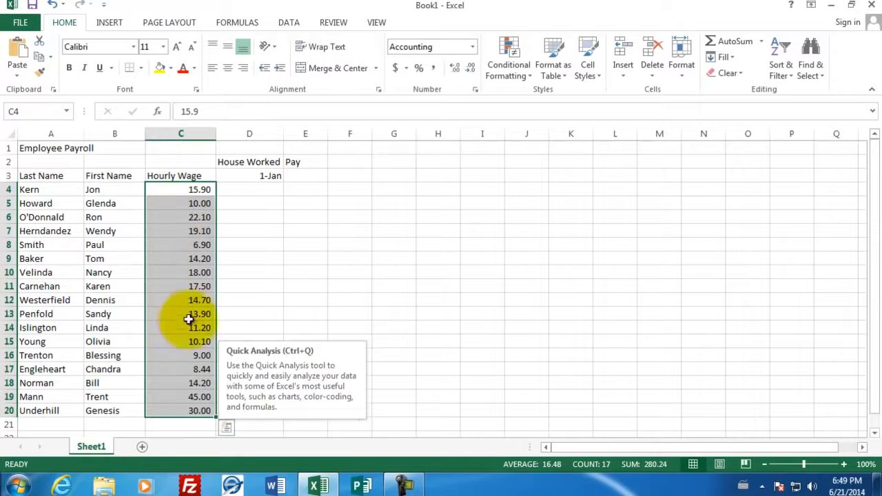
left_click(398, 73)
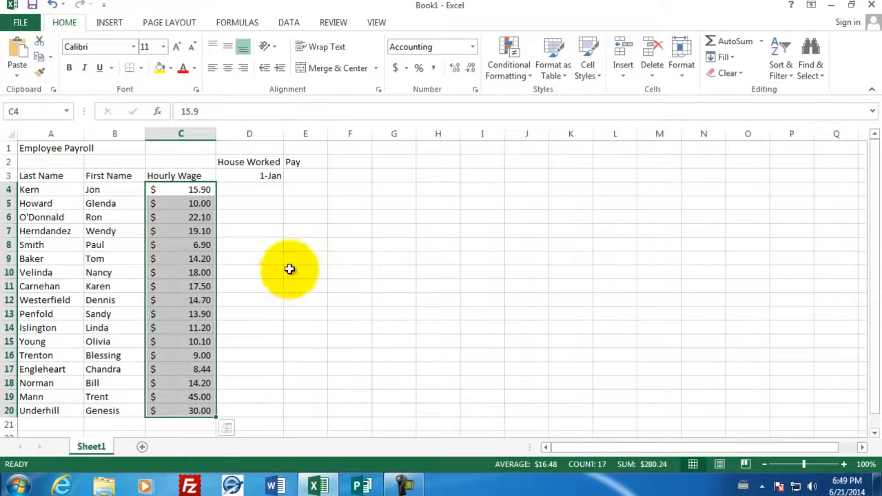
left_click(263, 188)
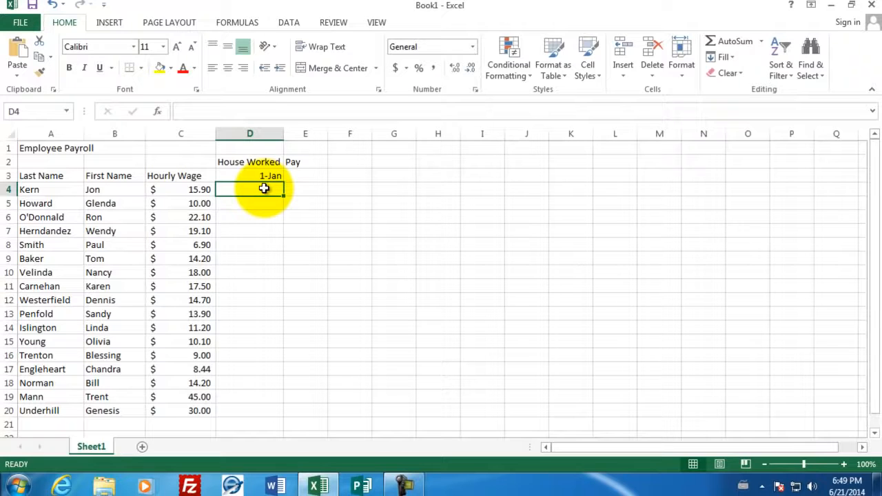
Enter the hours worked 40, 42, 49, 41 and 39 for the first five employees in D4 through D8
type("40")
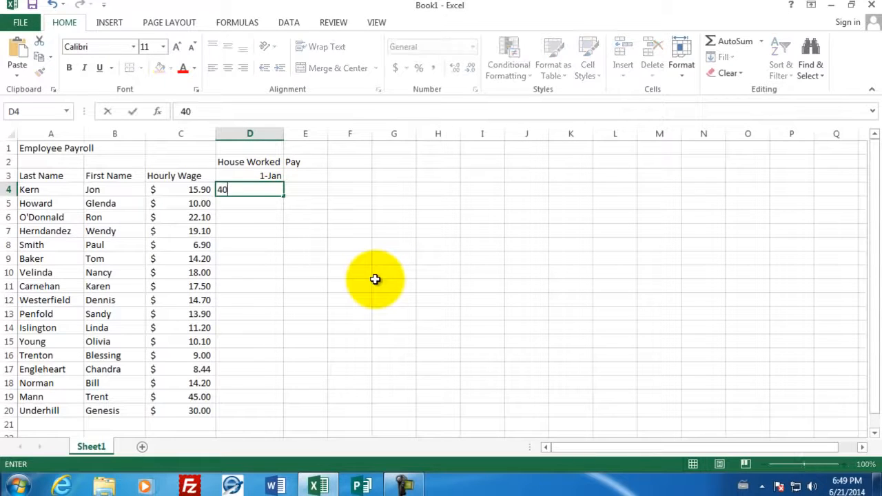
key("Return")
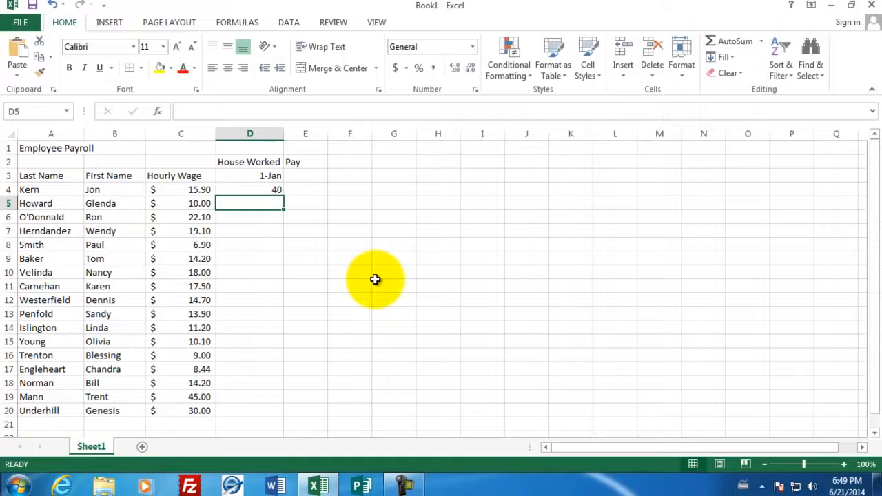
type("42")
key("Return")
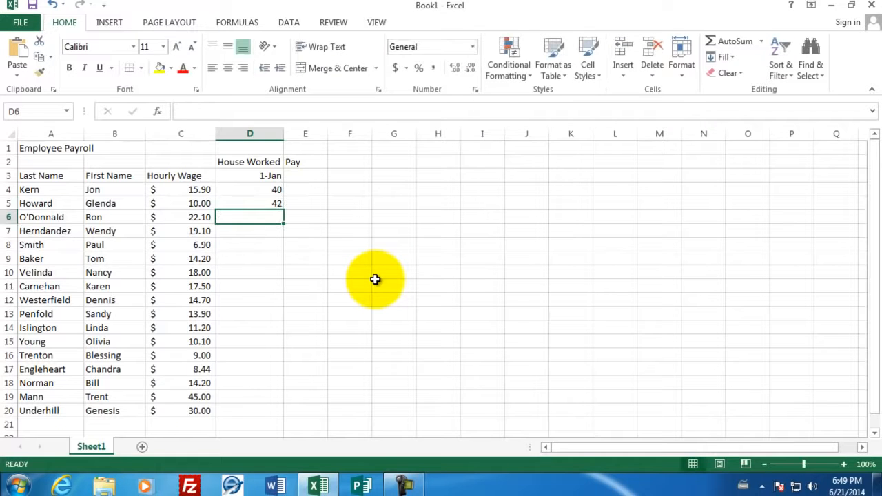
type("49")
key("Return")
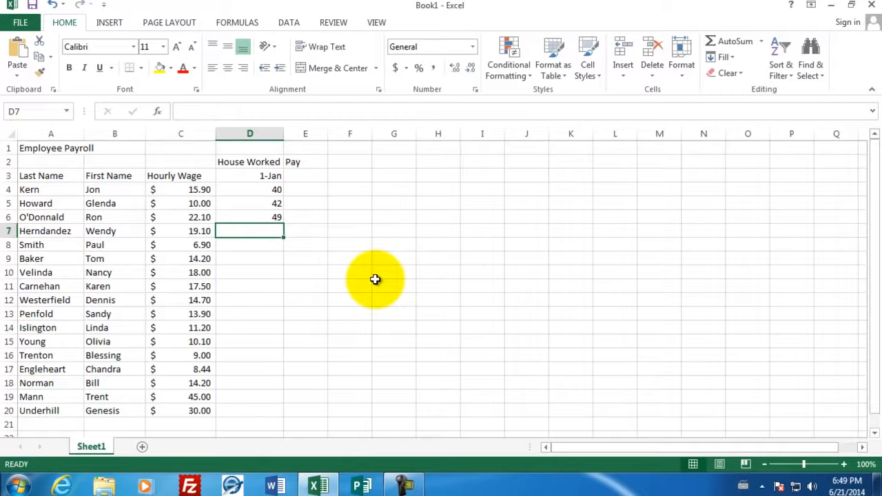
type("41")
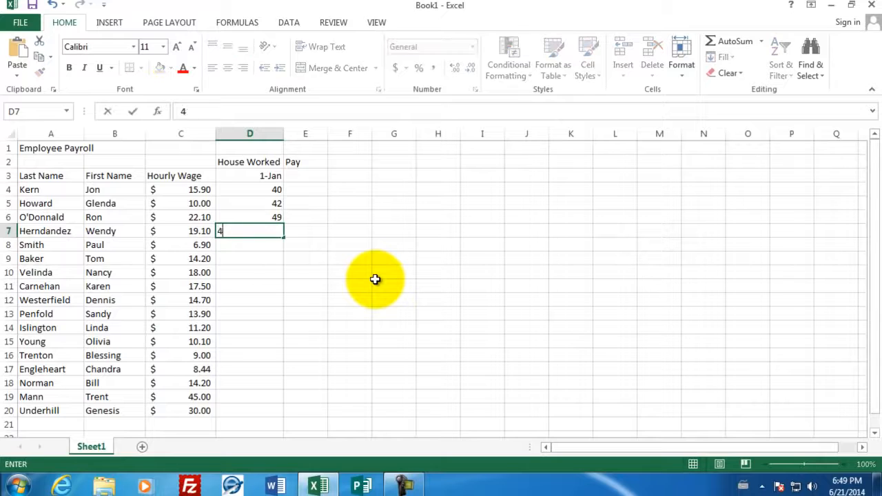
key("Return")
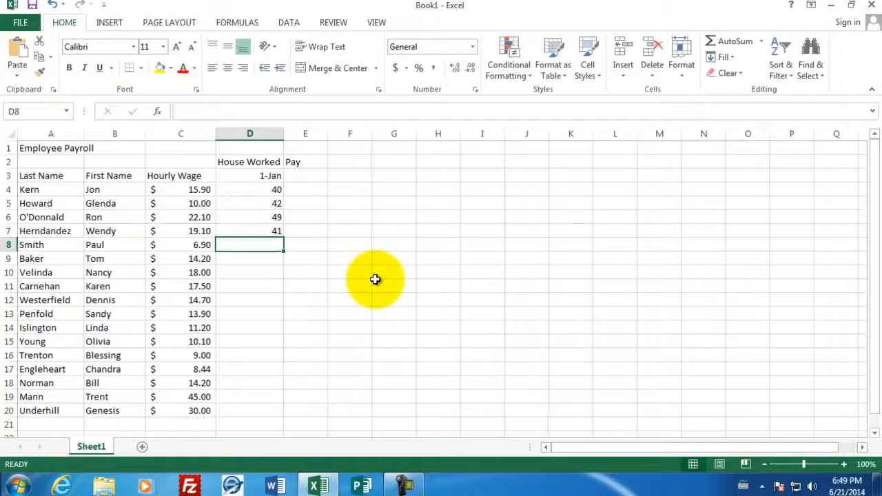
type("39")
key("Return")
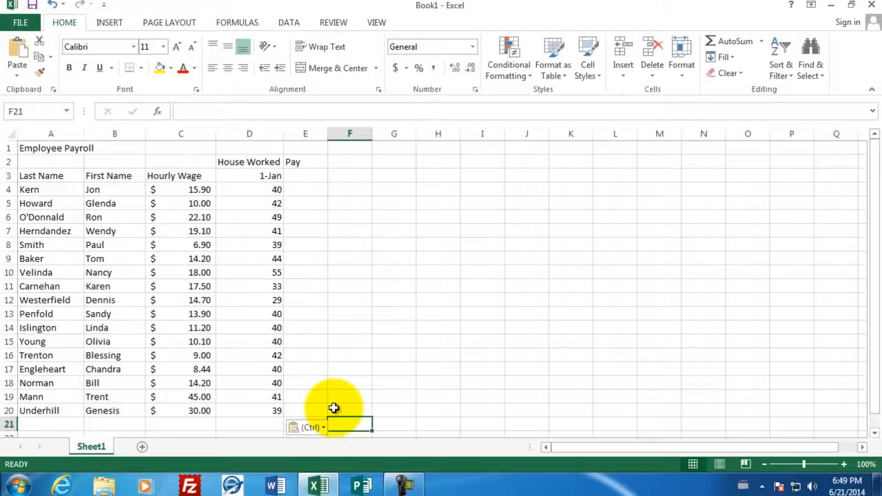
Calculate the first employee's pay in E4 by multiplying hourly wage by hours worked with the formula =C4*D4
left_click(305, 190)
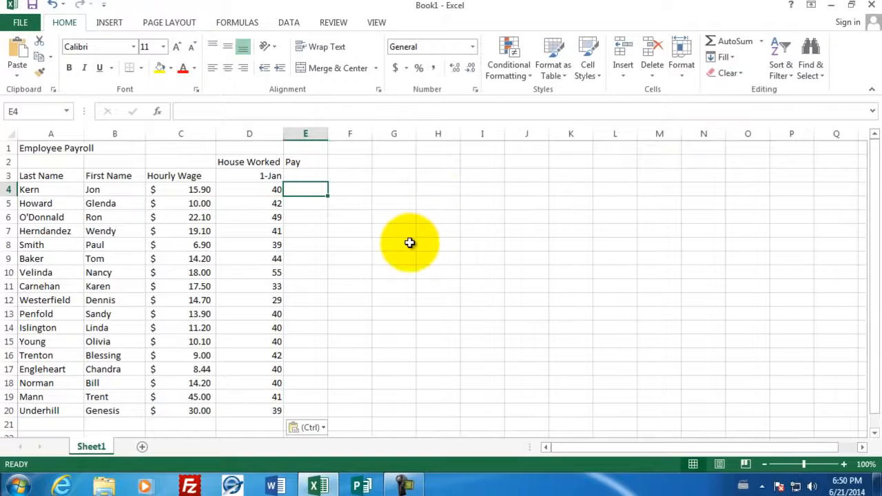
type("=")
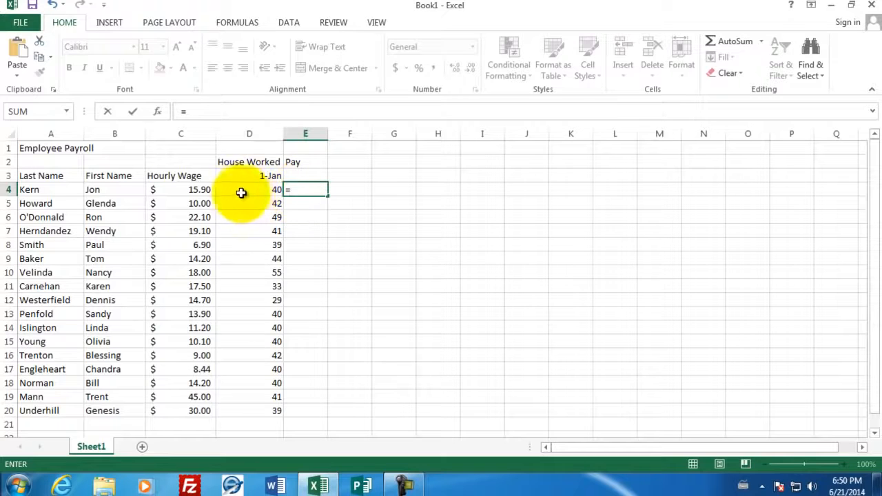
left_click(177, 192)
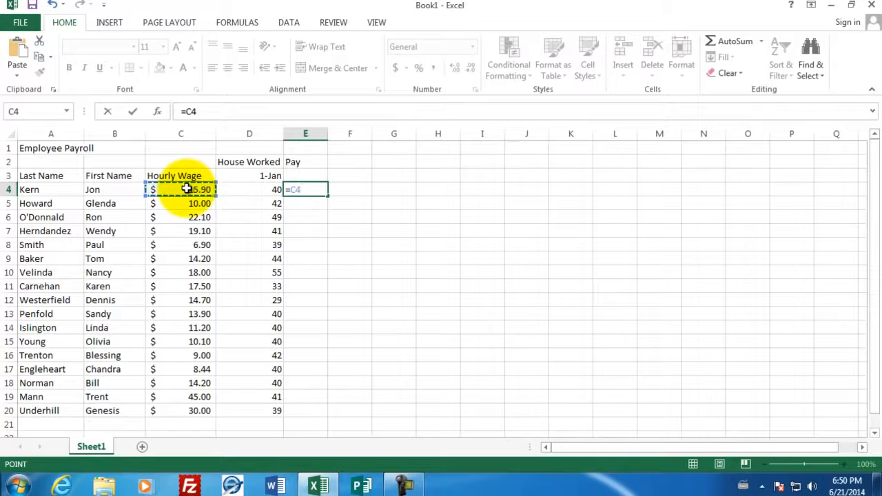
type("*")
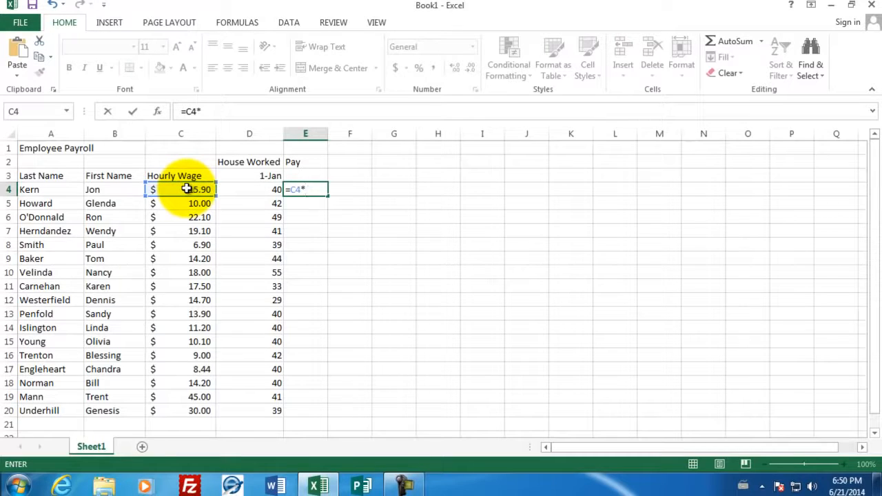
left_click(237, 192)
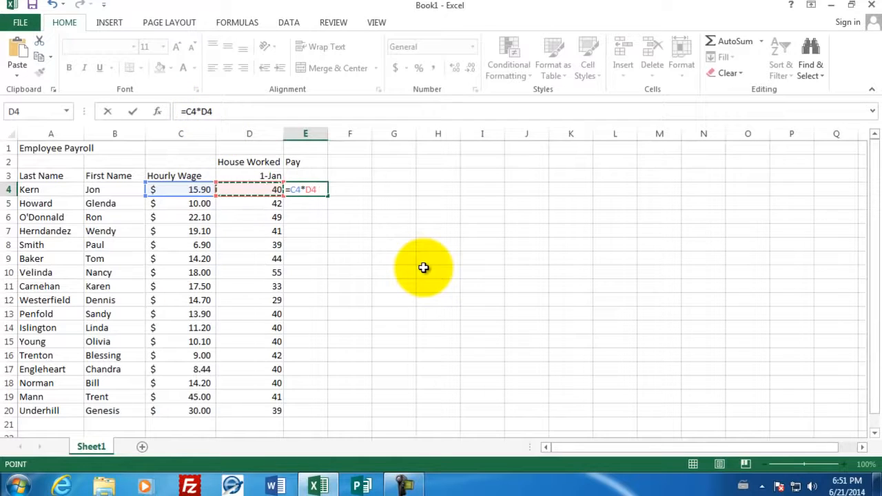
key("Return")
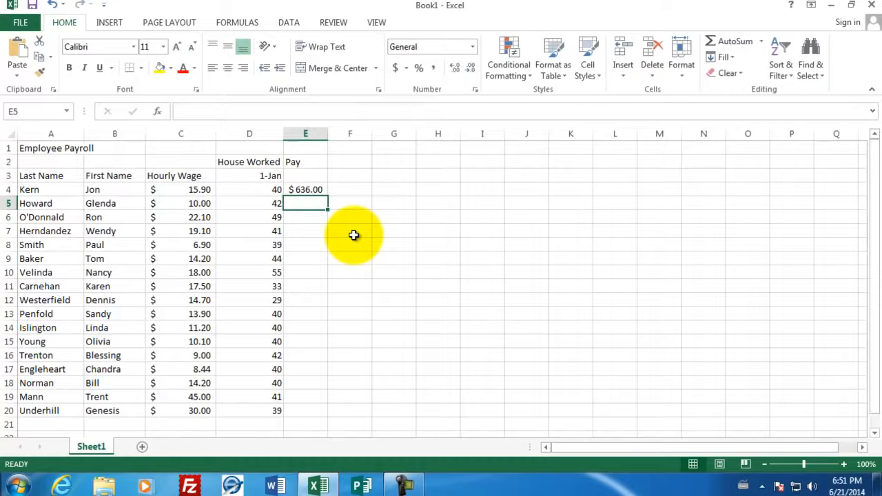
Change the first employee's hours in D4 to 41 and review the cell references of the pay formula in E4
left_click(249, 190)
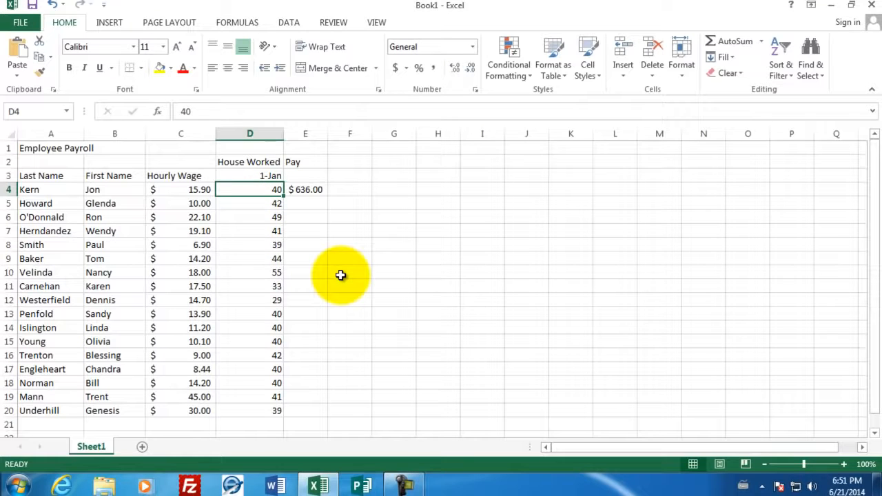
type("41")
key("Return")
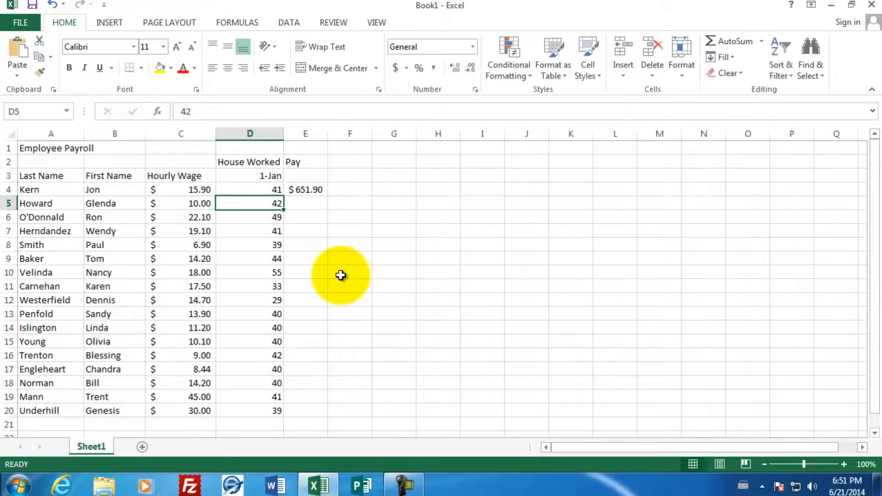
left_click(314, 187)
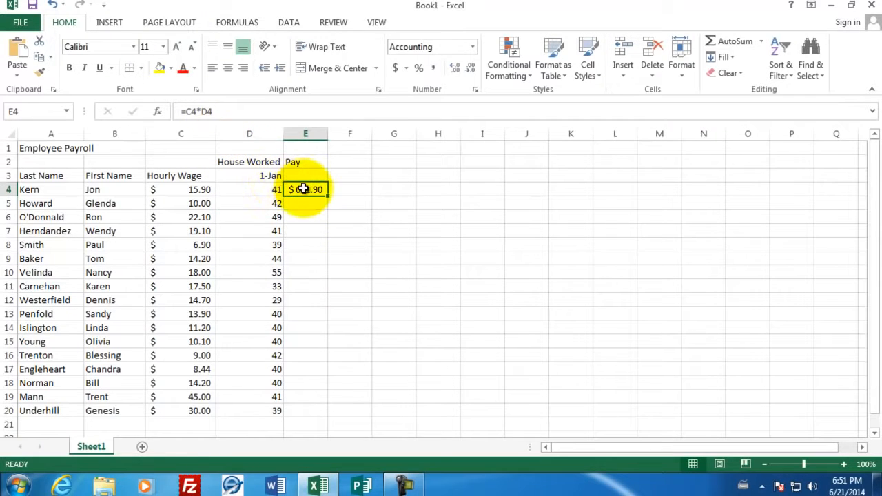
double_click(303, 188)
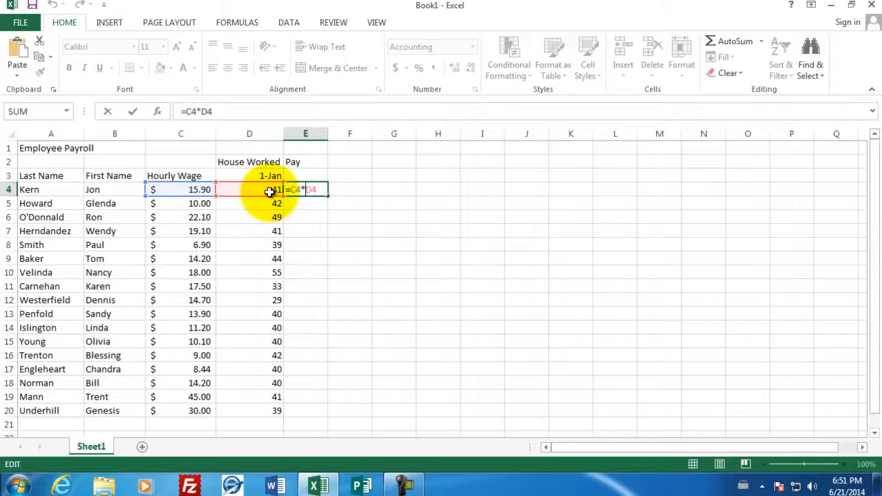
key("Return")
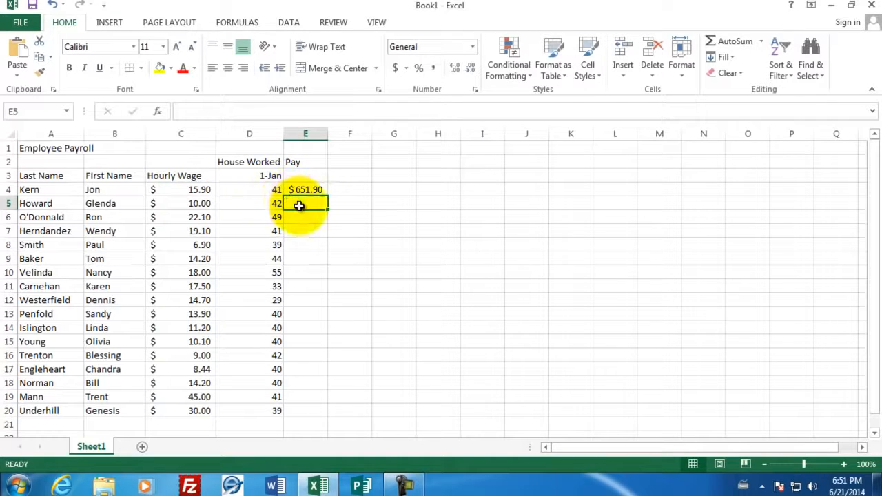
Copy the pay formula from E4 and paste it into E5 for the second employee
left_click(294, 190)
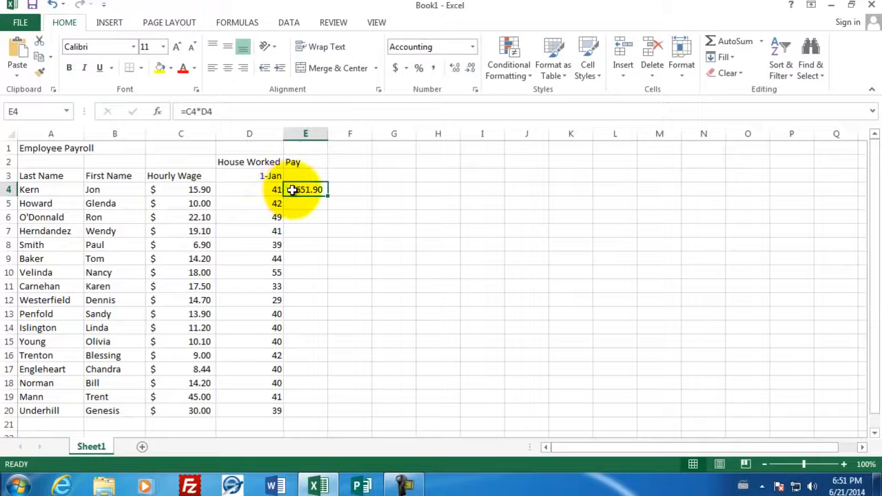
right_click(296, 192)
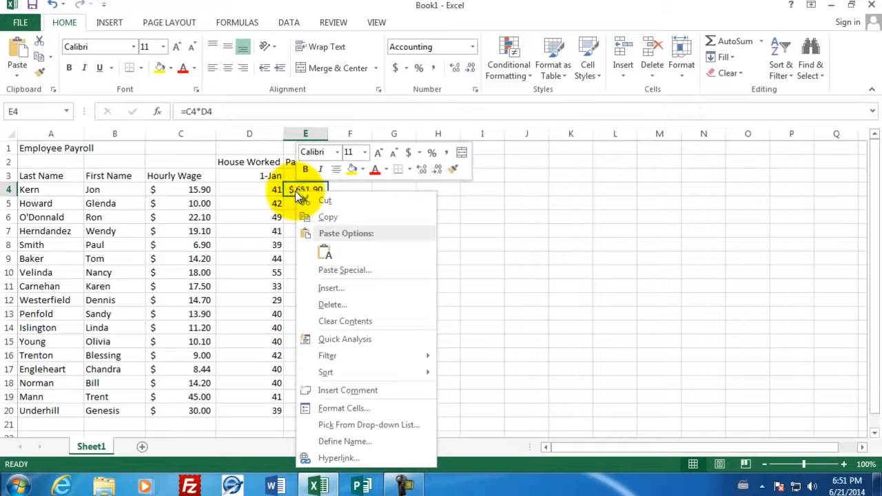
left_click(319, 218)
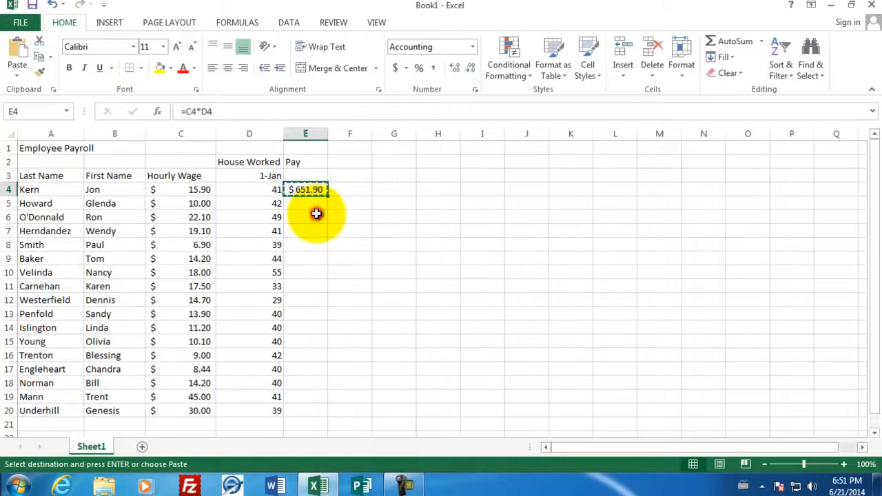
left_click(304, 204)
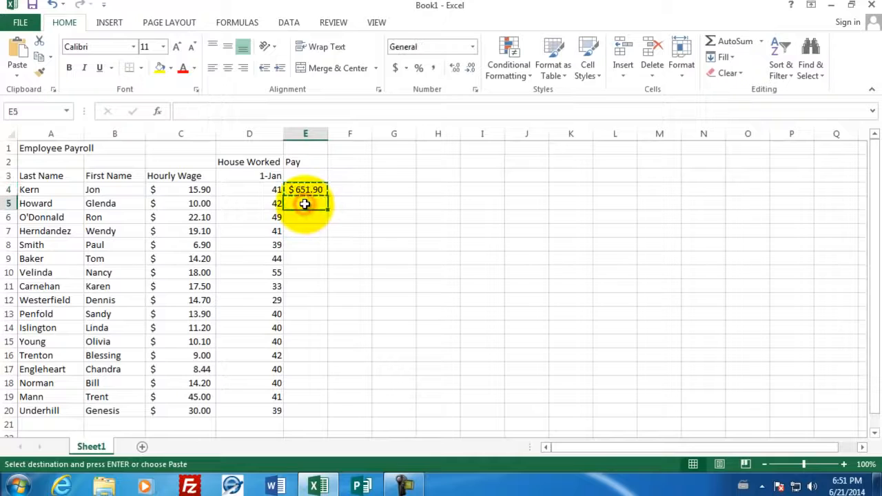
right_click(304, 204)
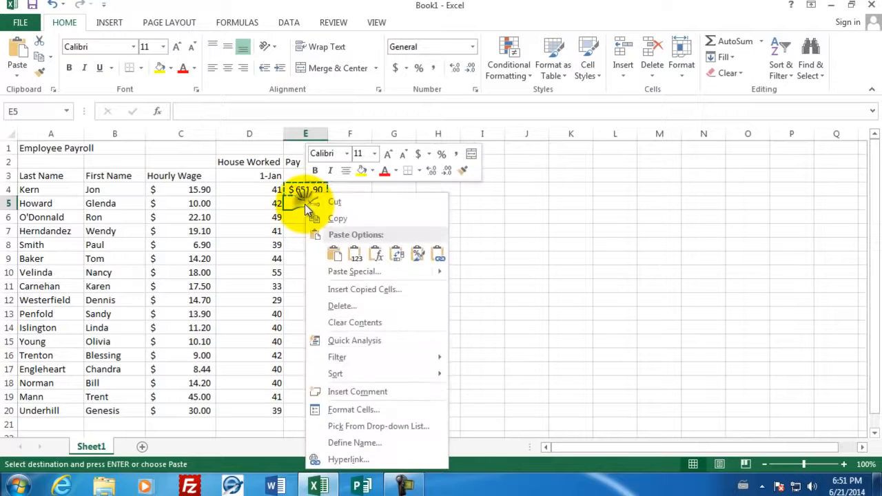
left_click(333, 254)
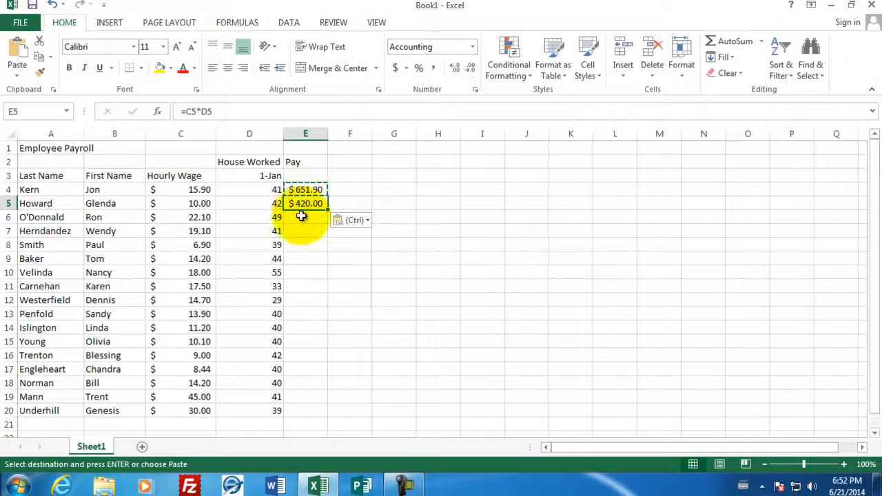
Paste the copied pay formula into E6:E11 and widen column E slightly so that every amount fits
left_click_drag(303, 217, 294, 286)
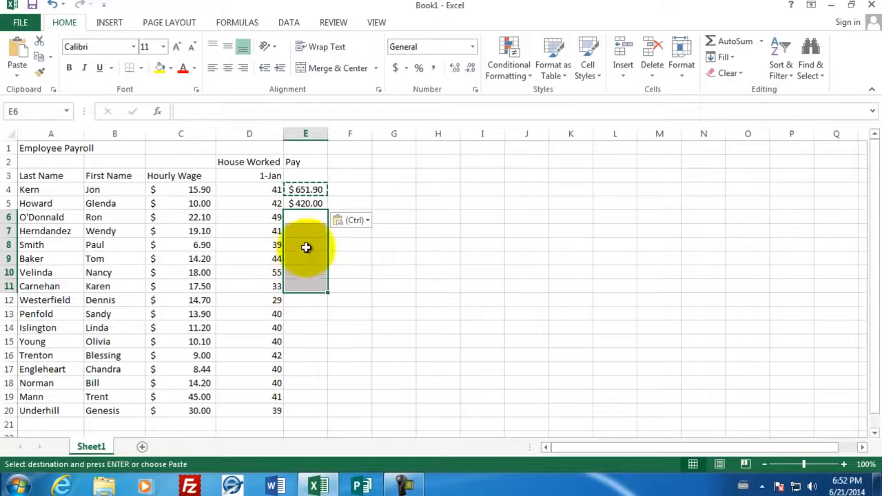
right_click(303, 220)
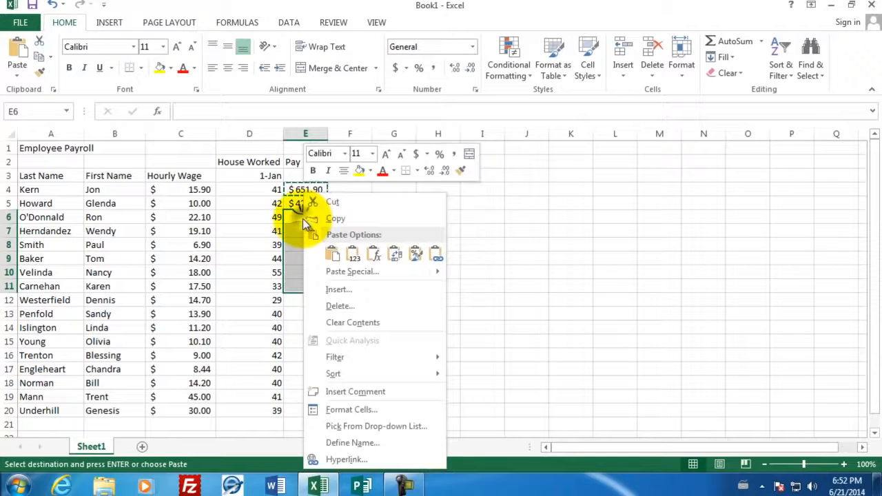
left_click(333, 254)
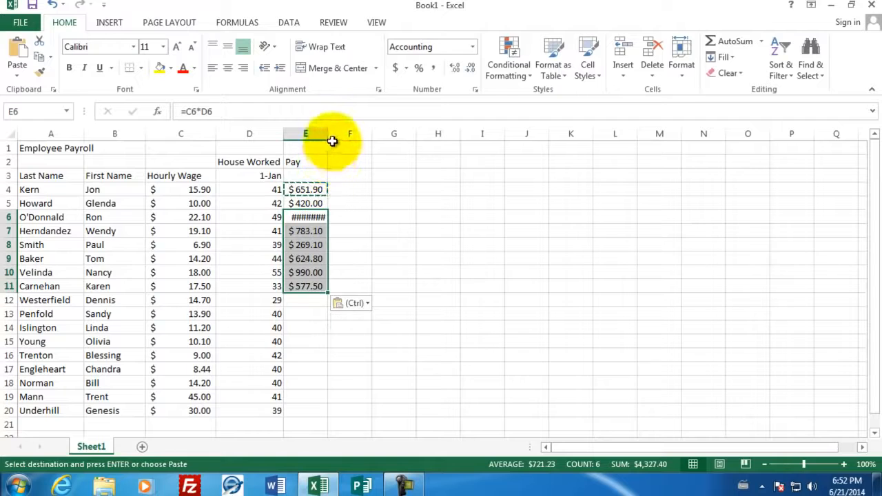
left_click_drag(329, 135, 338, 139)
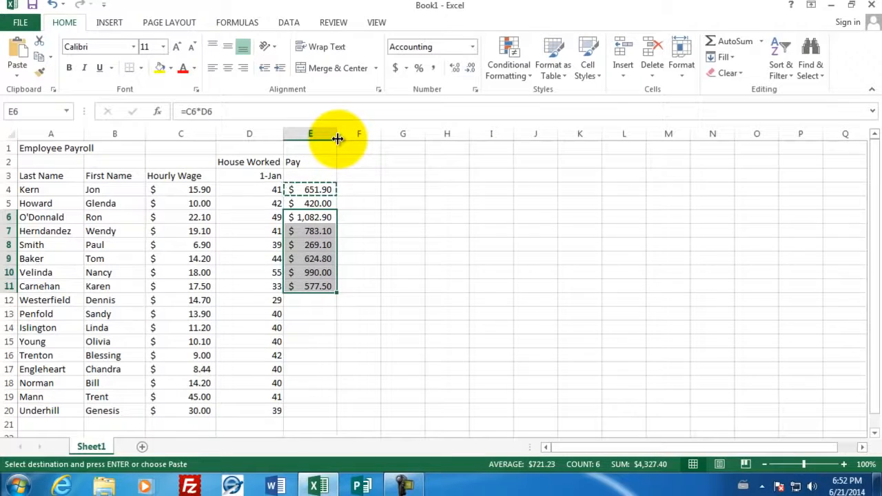
Fill the pay formula from E11 down through E20 for the remaining employees
left_click(316, 217)
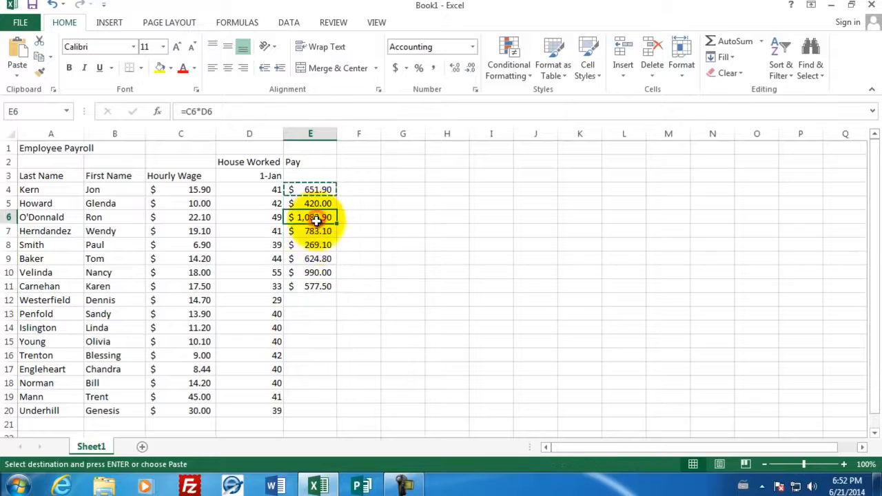
left_click(316, 286)
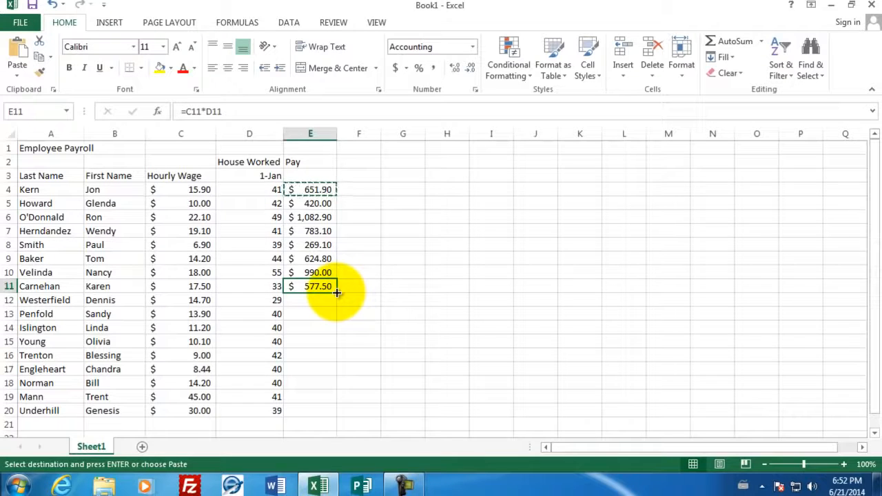
left_click_drag(336, 292, 333, 420)
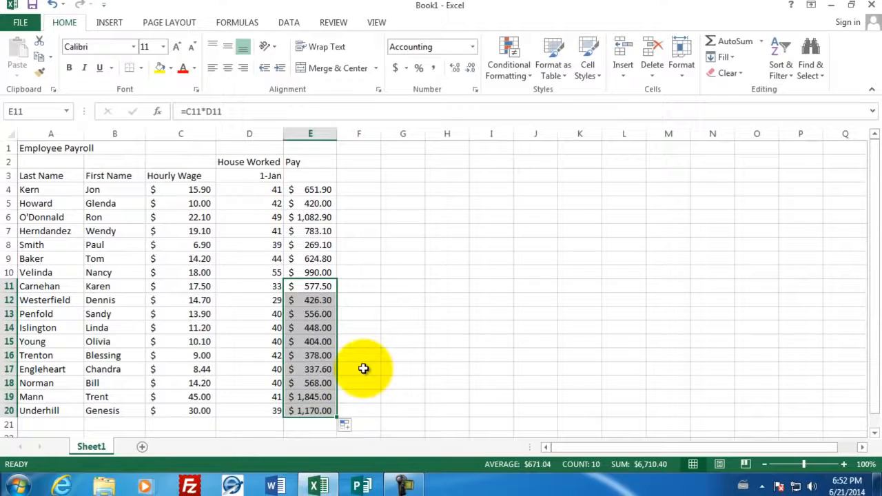
left_click(348, 189)
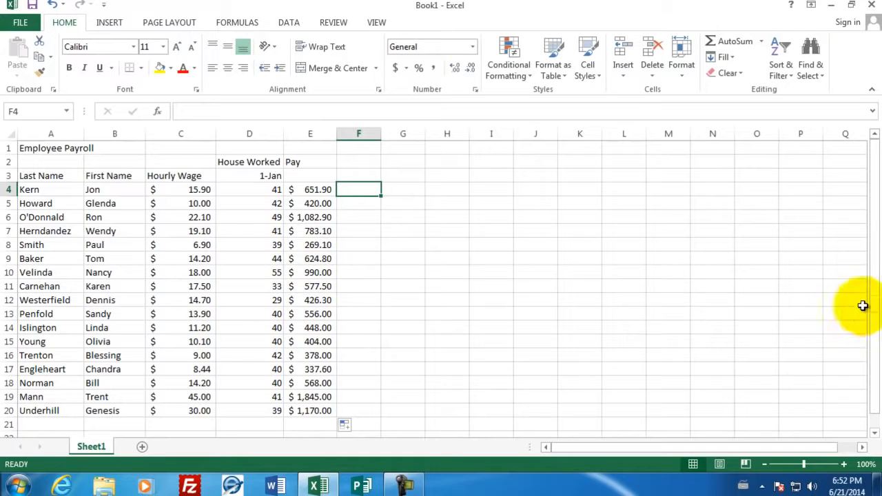
Enter the summary row labels Max, Min, Average and Total in A22:A25 below the employee list
left_click_drag(873, 306, 877, 329)
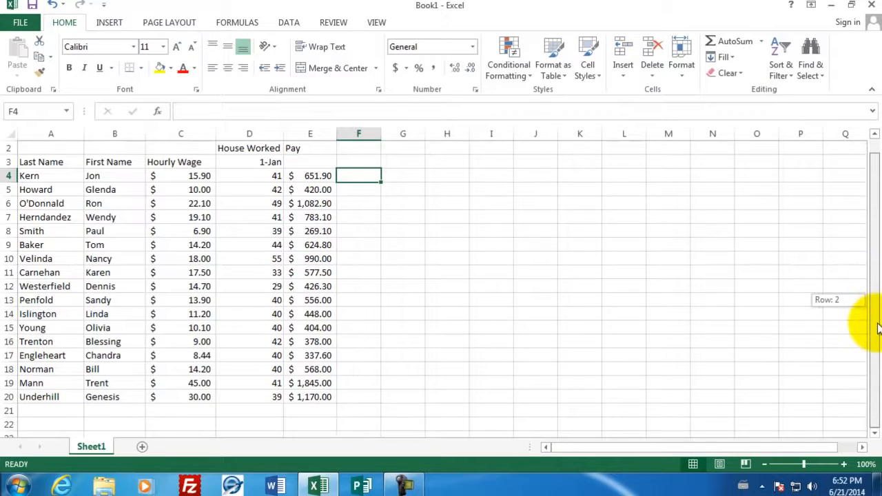
left_click(65, 424)
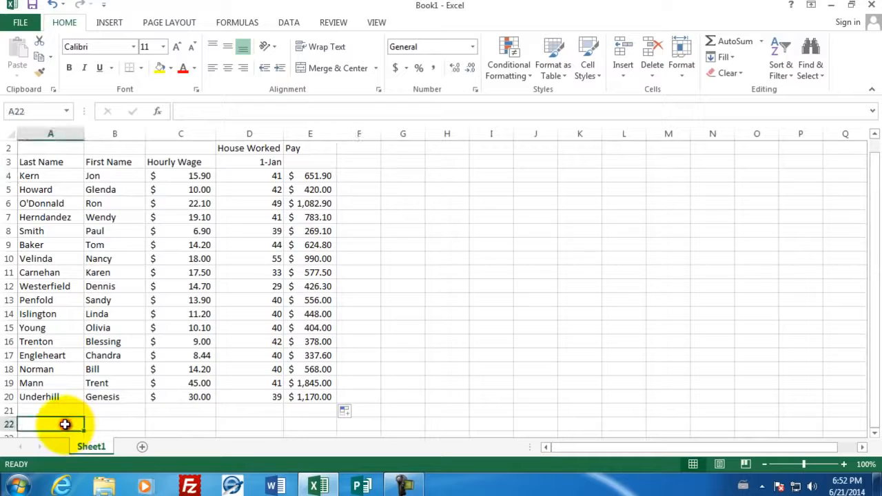
type("Max")
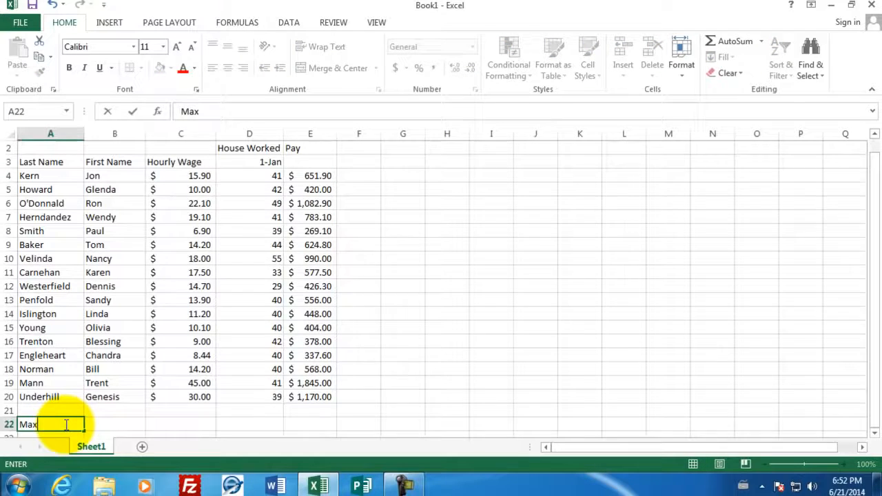
key("Return")
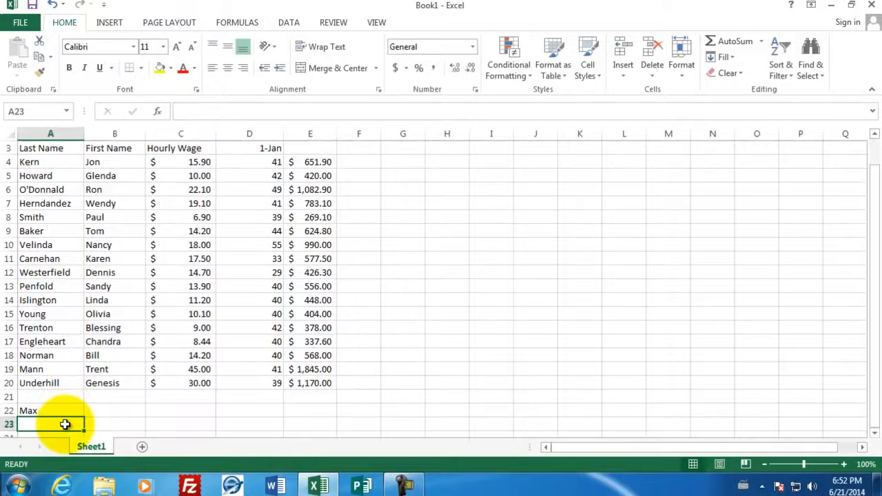
type("Min")
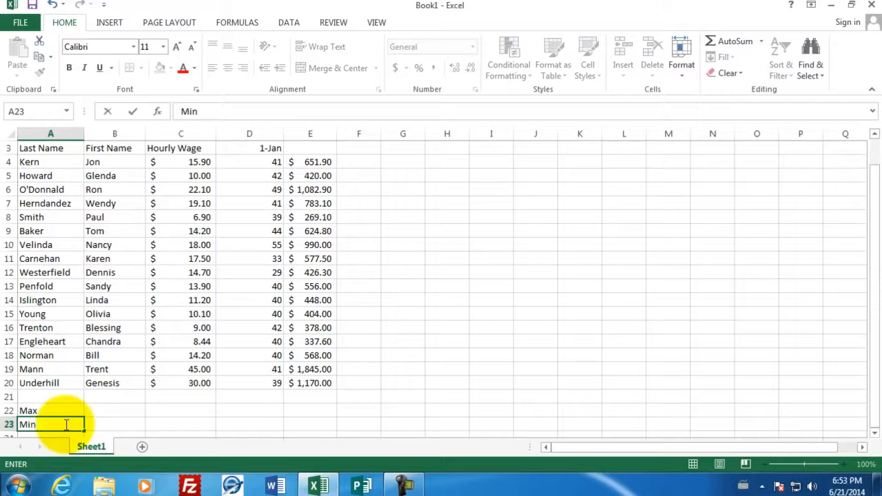
key("Return")
type("Averag")
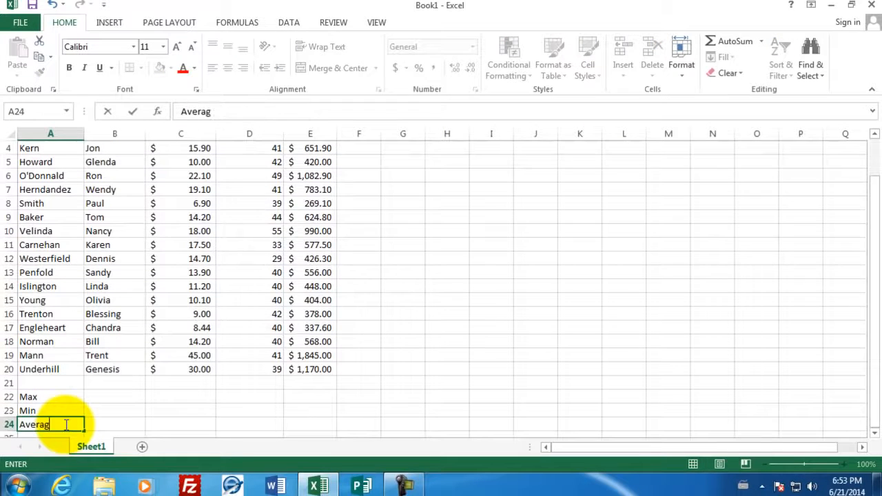
type("e")
key("Return")
type("Total")
key("Return")
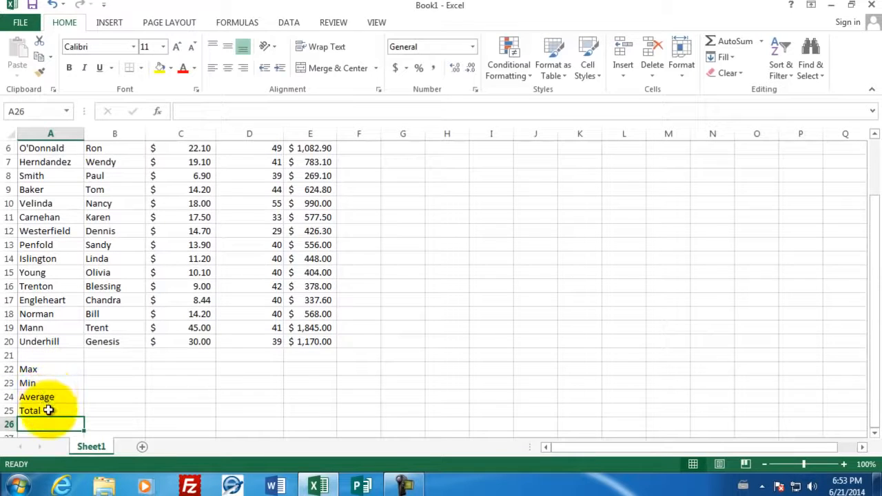
Calculate the highest hourly wage in C22 with the formula =max(C4:C20)
left_click(171, 368)
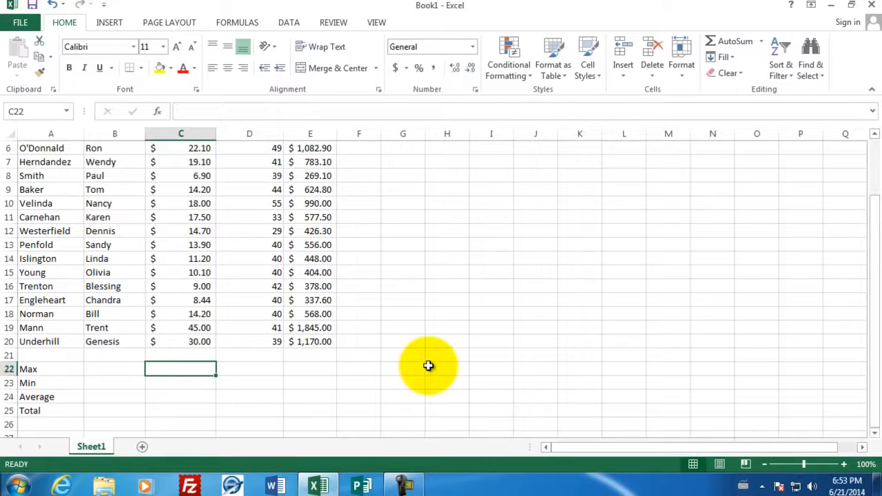
type("=")
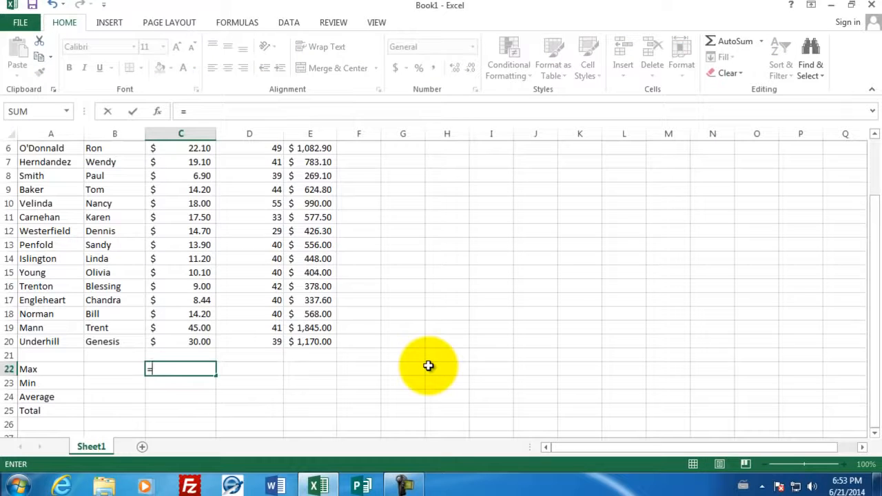
type("max")
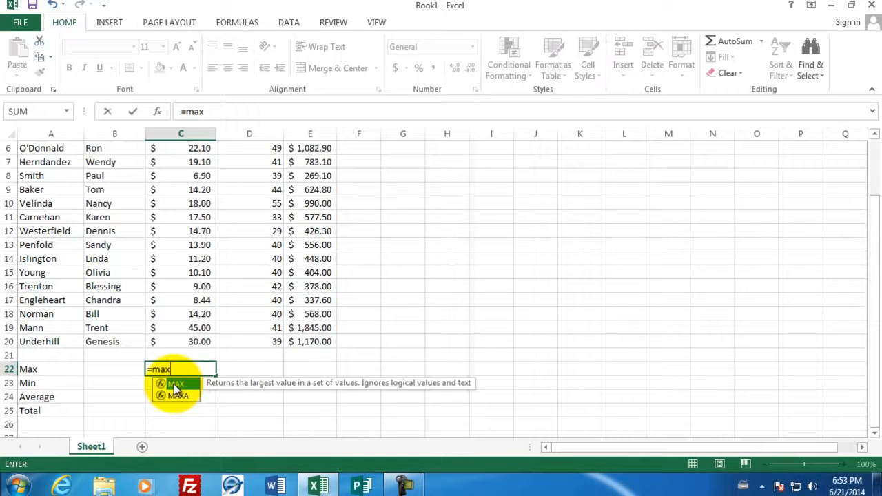
type("(")
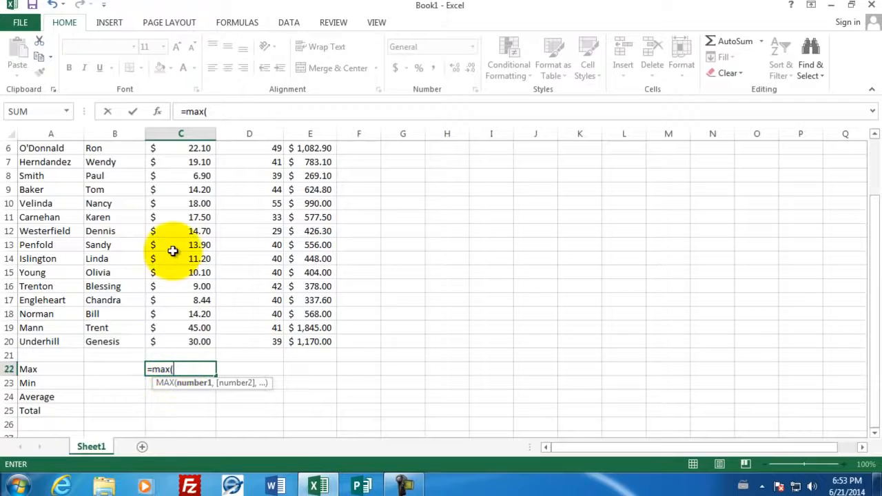
left_click_drag(182, 343, 179, 160)
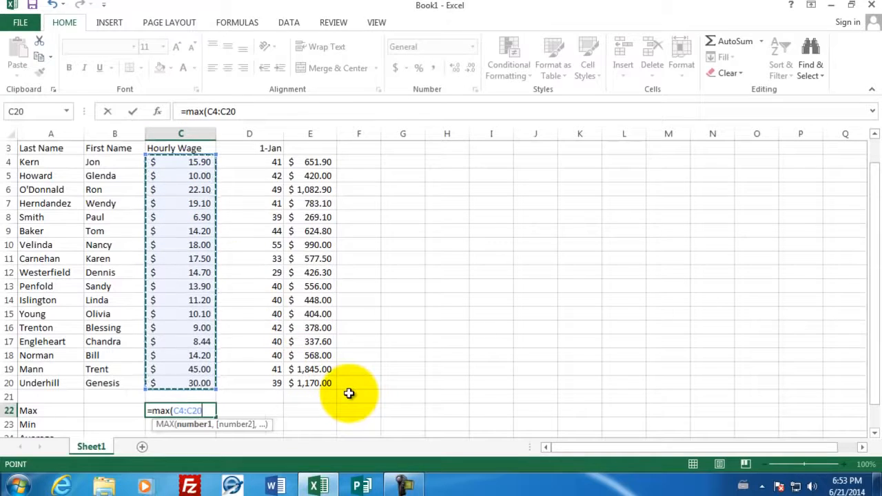
type(")")
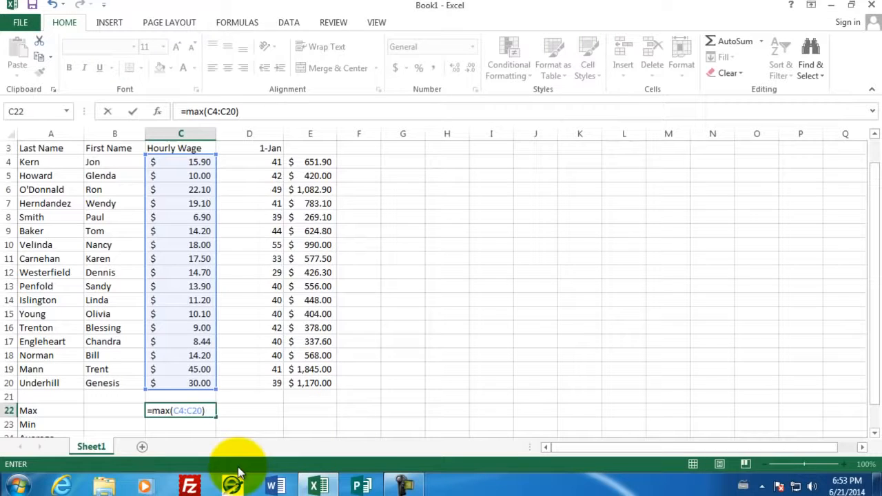
key("Return")
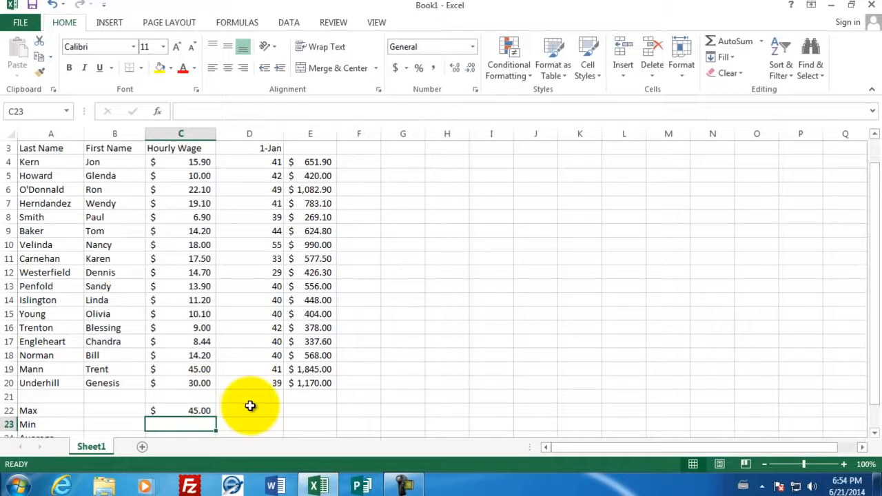
Calculate the lowest hourly wage in C23 with the formula =min(C4:C20)
scroll(250, 405, "down", 2)
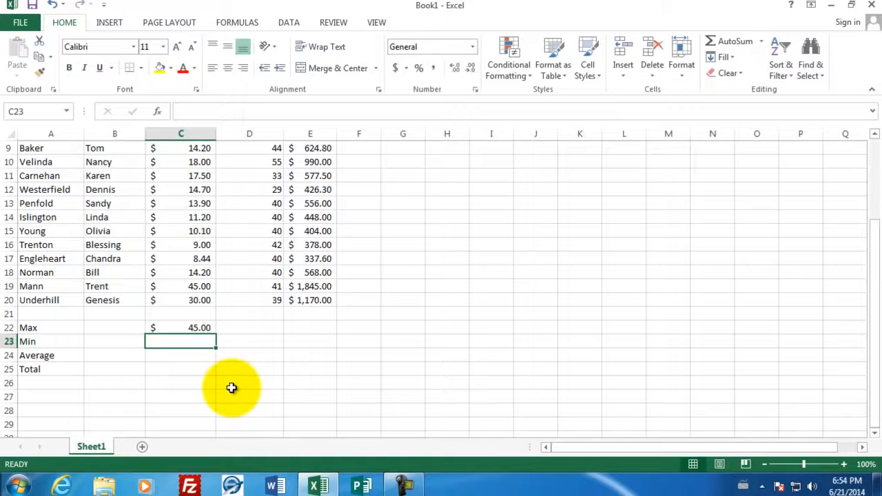
type("=min")
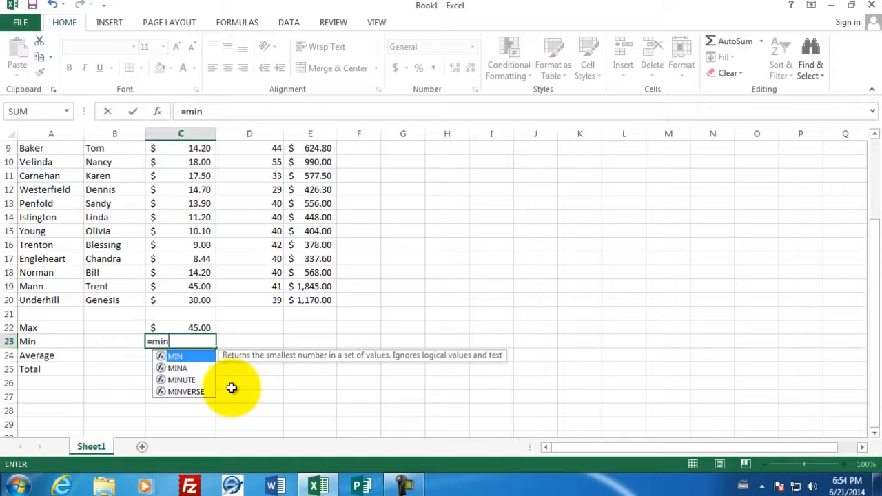
type("(")
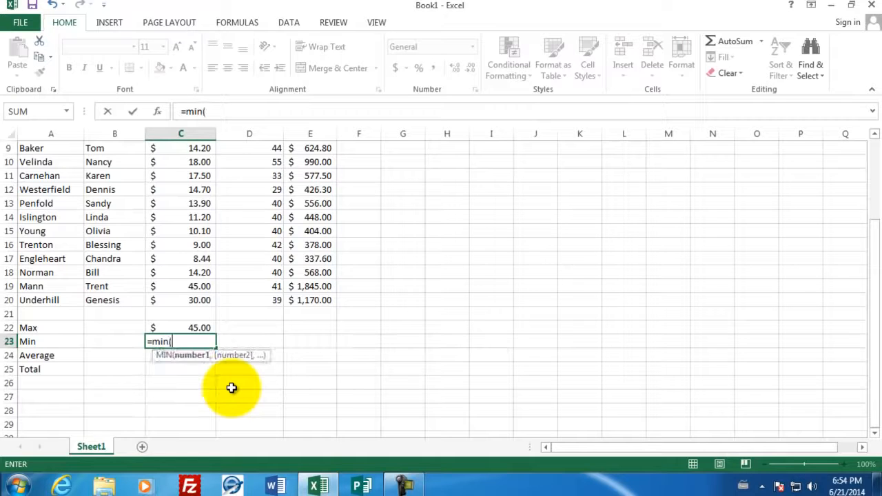
left_click_drag(199, 299, 197, 178)
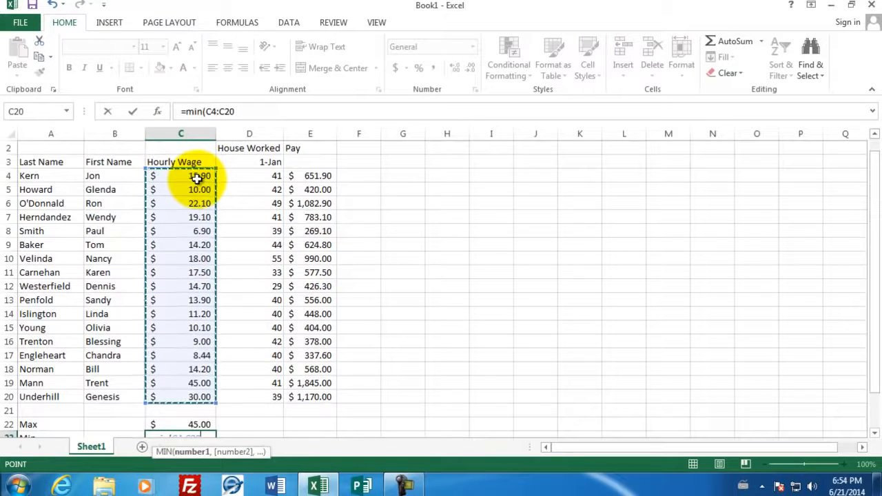
type(")")
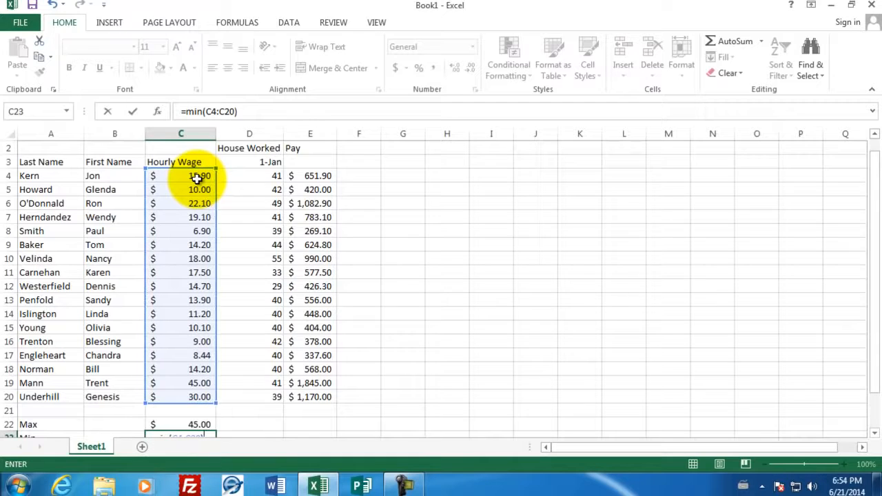
key("Return")
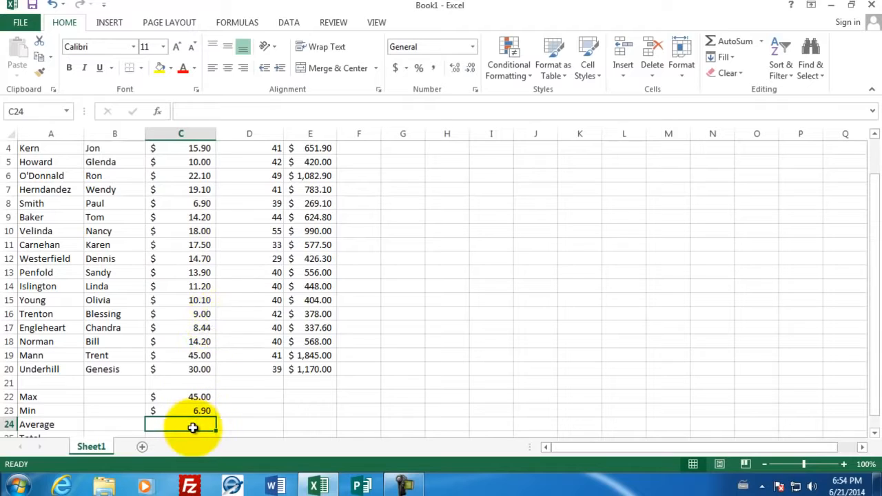
Calculate the average hourly wage in C24 with the formula =AVERAGE(C4:C20)
type("=av")
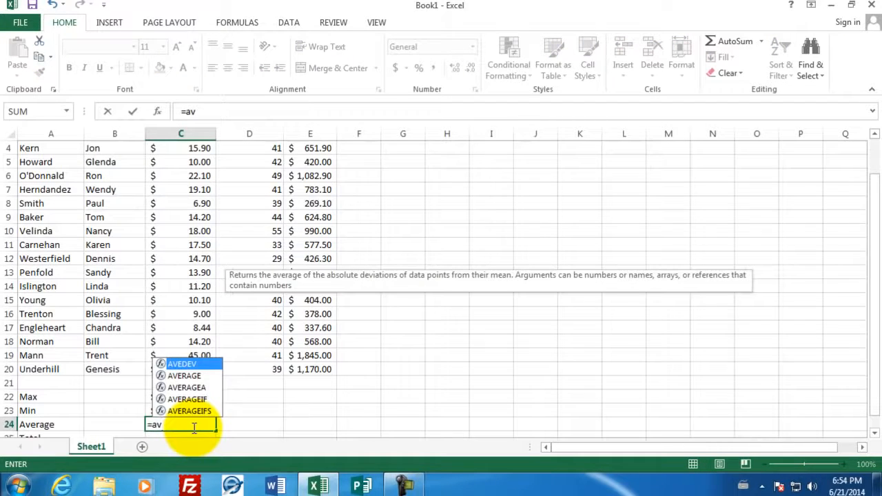
left_click(185, 376)
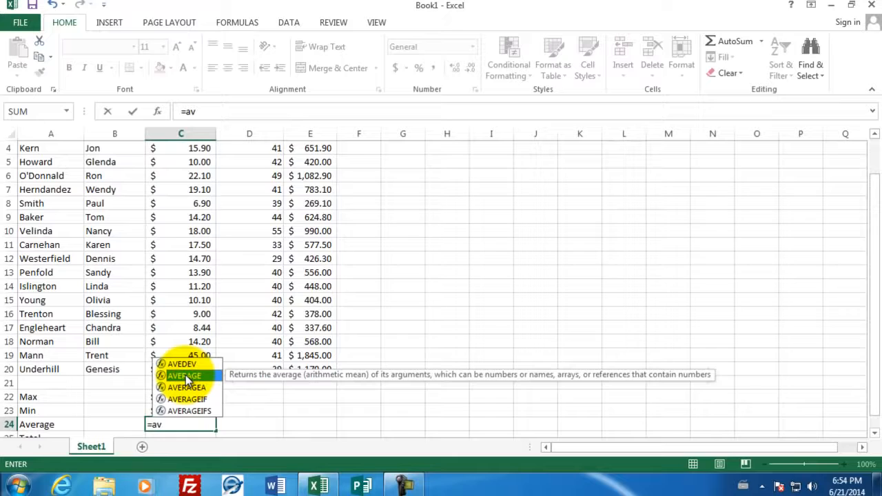
double_click(185, 377)
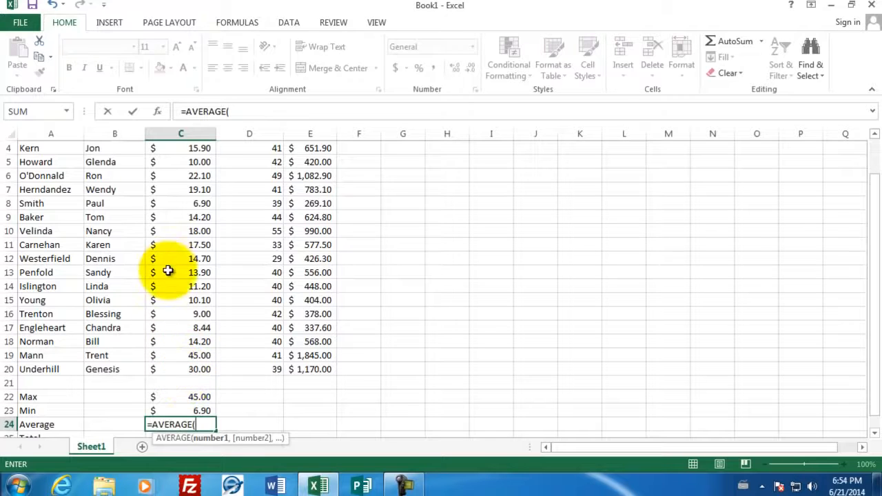
left_click_drag(177, 372, 188, 196)
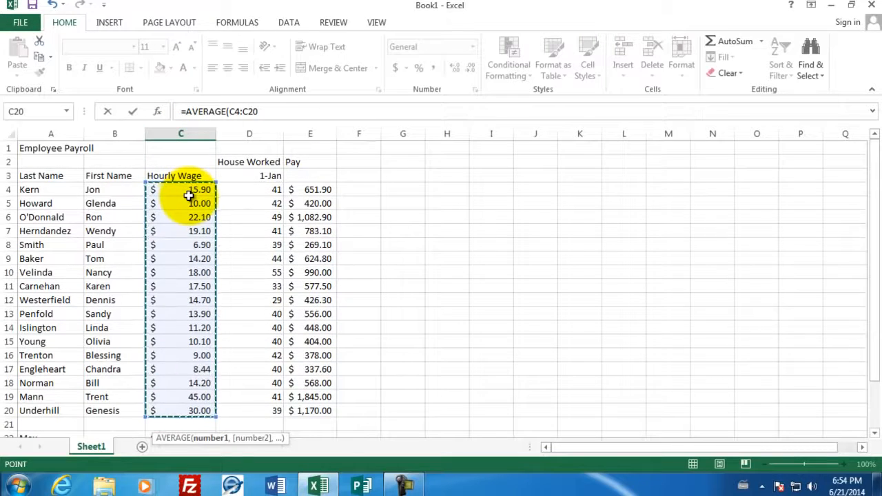
type(")")
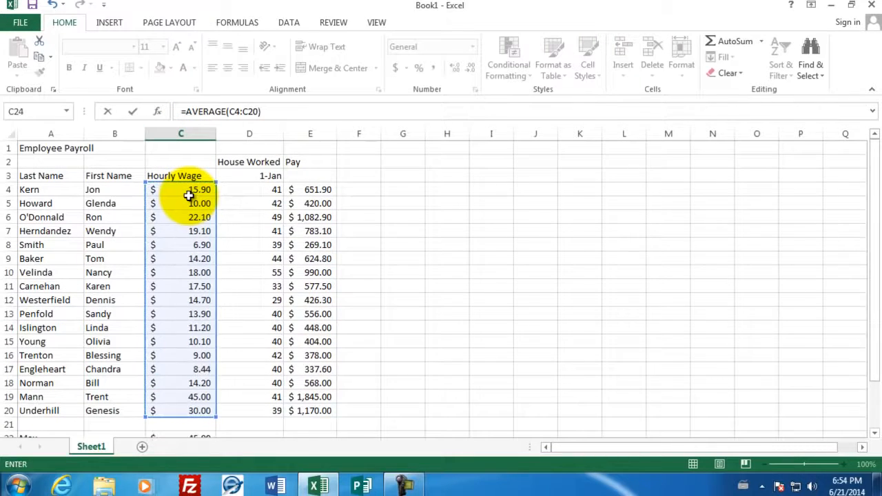
key("Return")
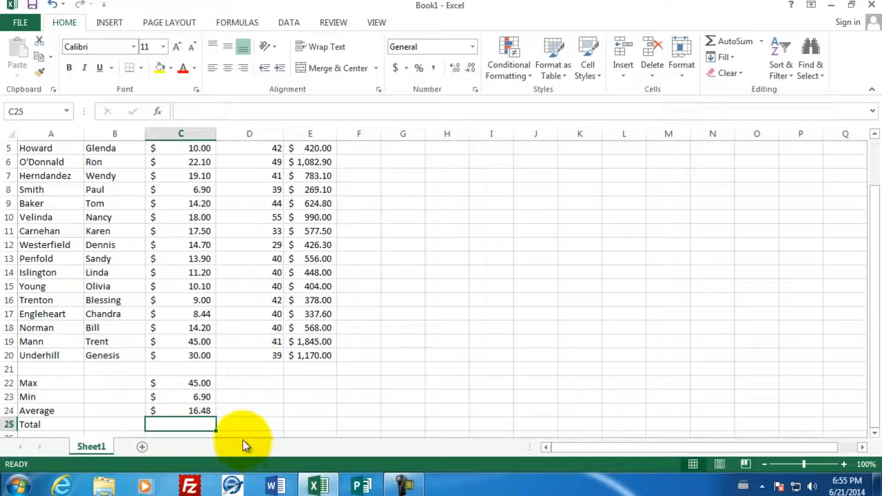
Copy the Max, Min and Average formulas from C22:C24 and paste them into the hours column starting at D22
left_click_drag(190, 382, 191, 412)
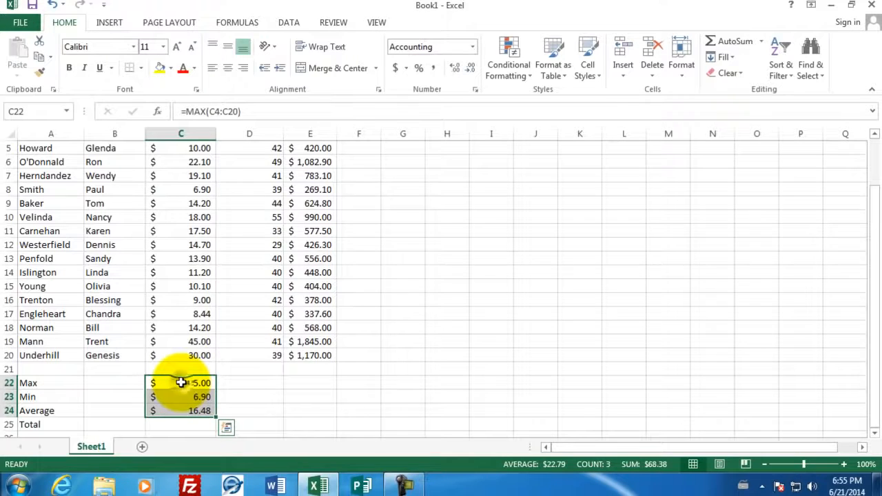
right_click(184, 383)
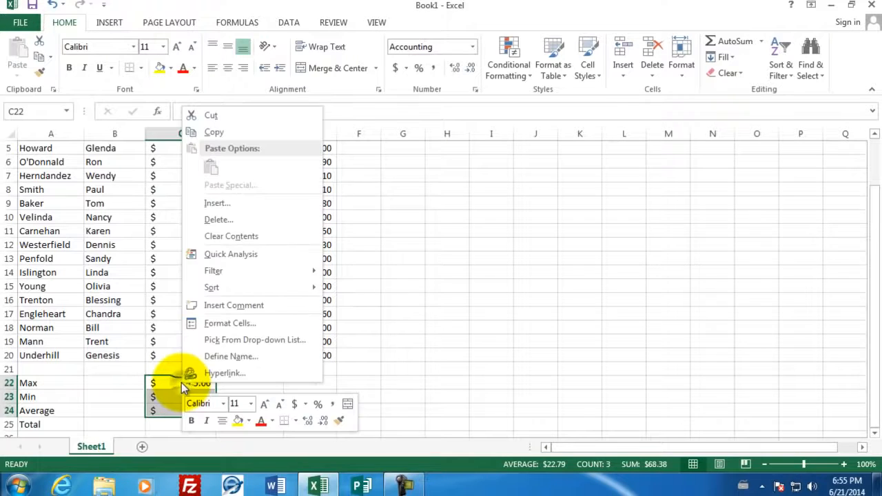
left_click(237, 132)
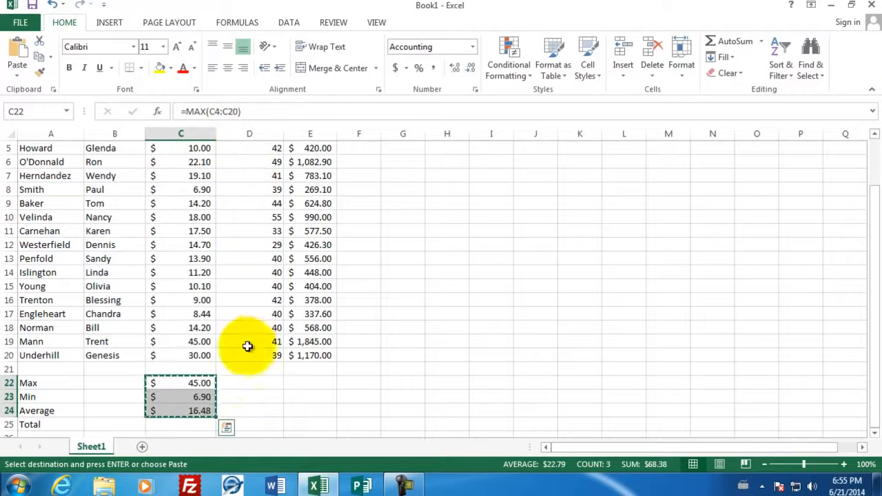
left_click(248, 385)
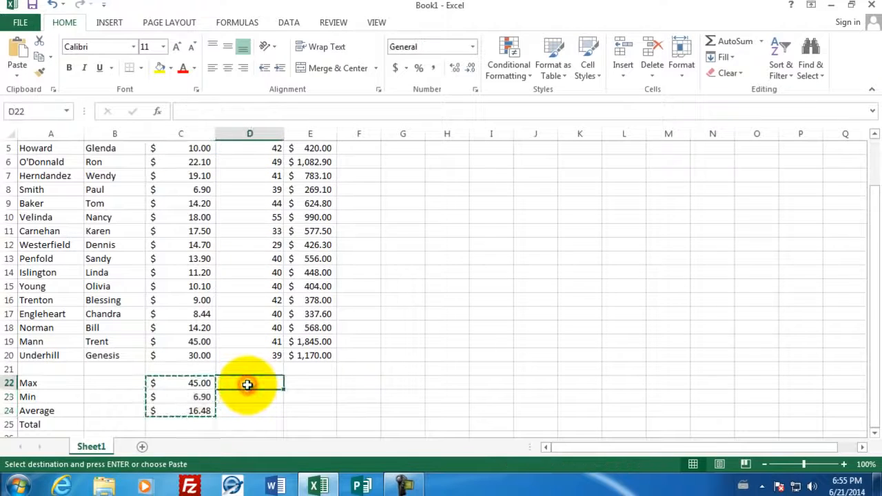
right_click(247, 385)
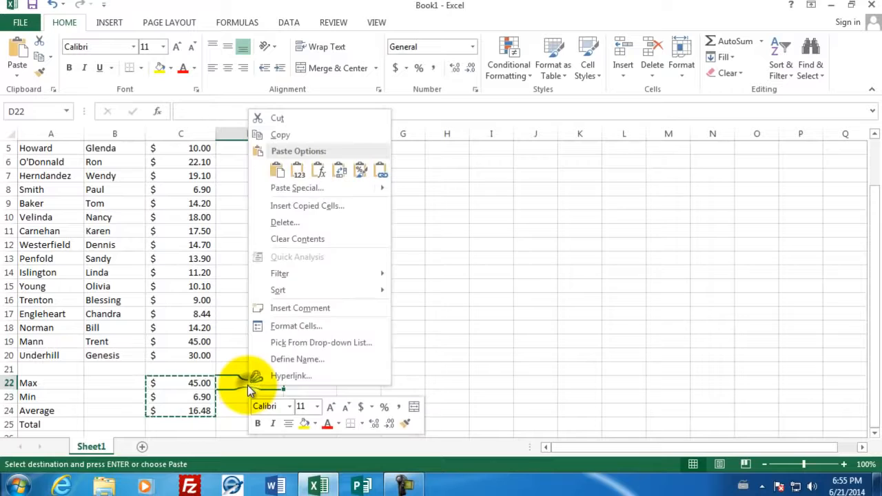
left_click(277, 171)
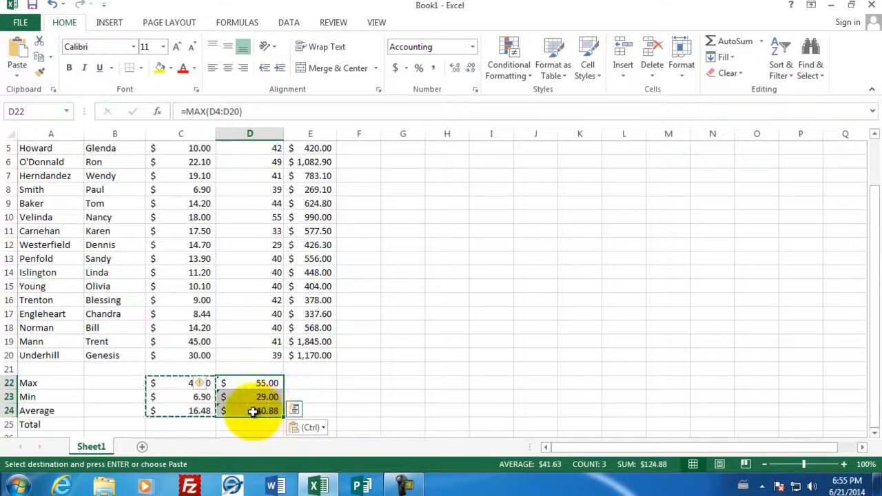
key("Escape")
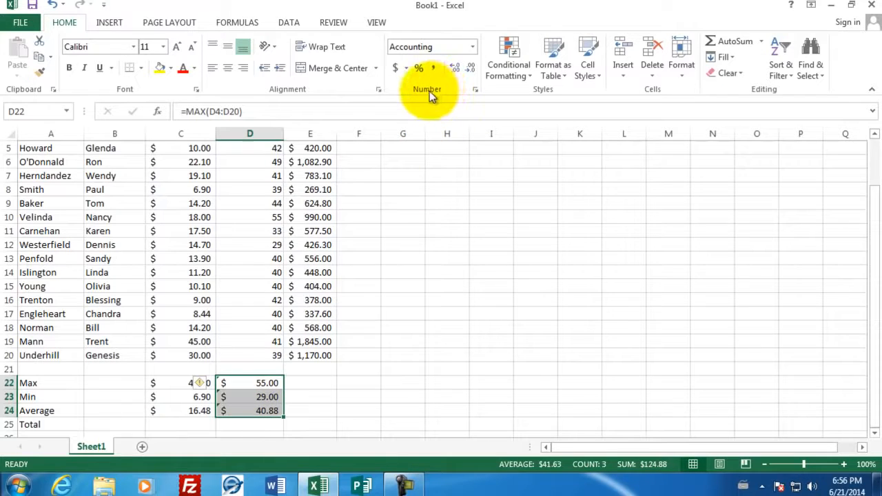
Change the number format of the hours summary cells D22:D24 to General
left_click(475, 92)
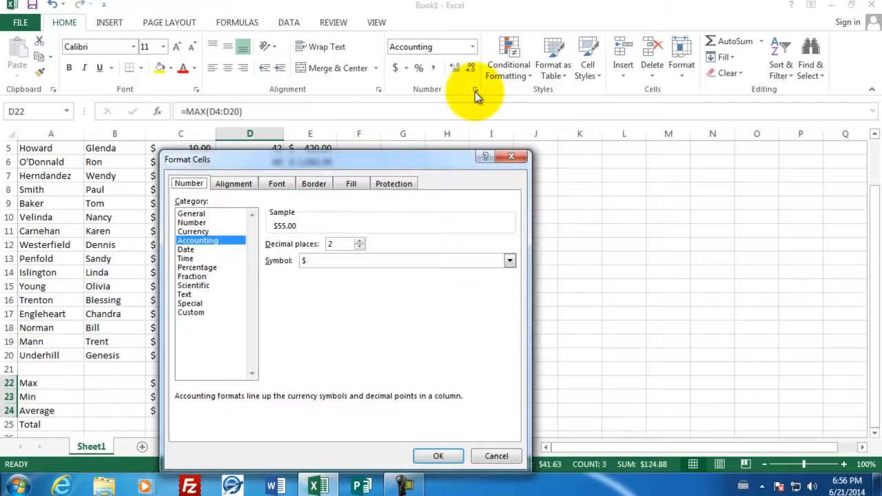
left_click(198, 213)
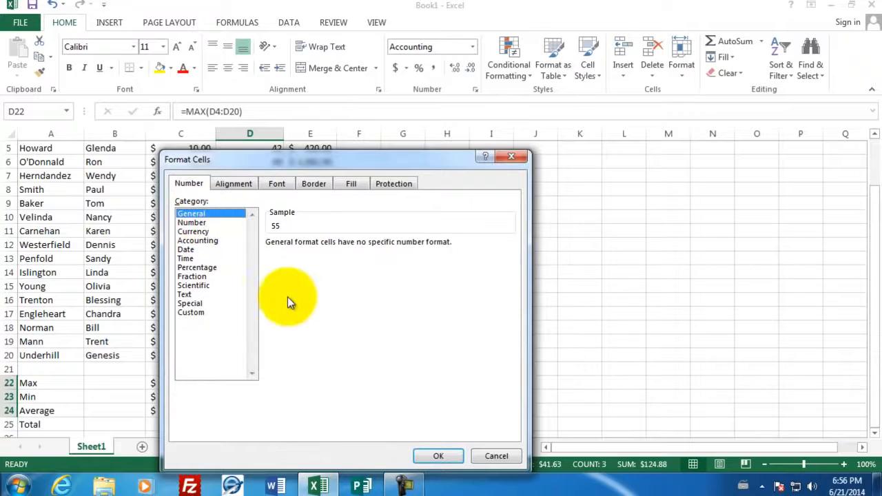
left_click(441, 456)
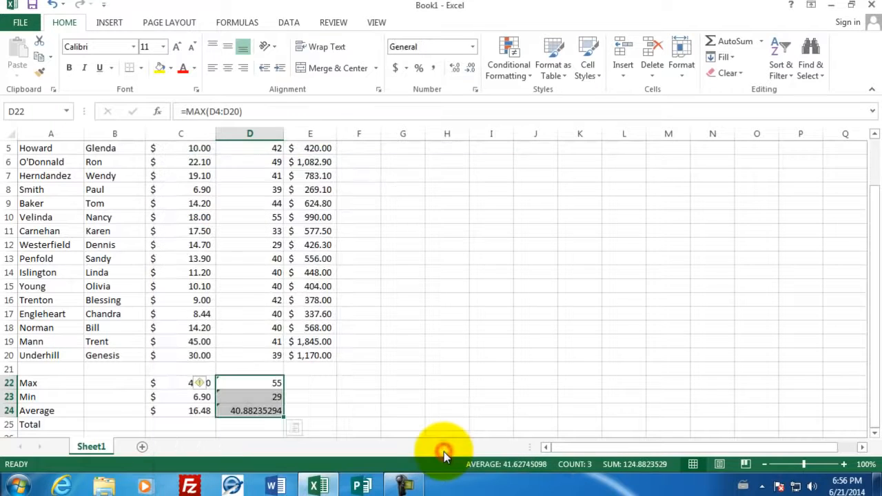
left_click(263, 425)
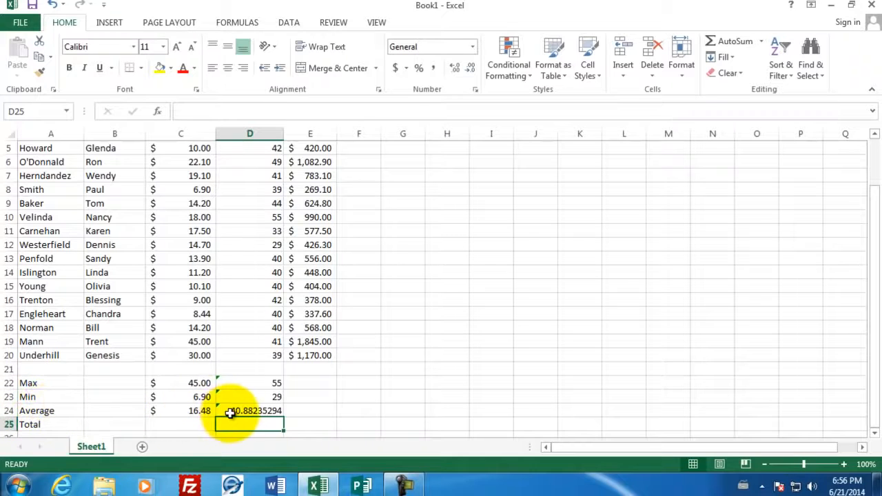
Reduce the Max, Min and Average hours in D22:D24 to one decimal place
left_click(252, 407)
left_click_drag(252, 406, 245, 384)
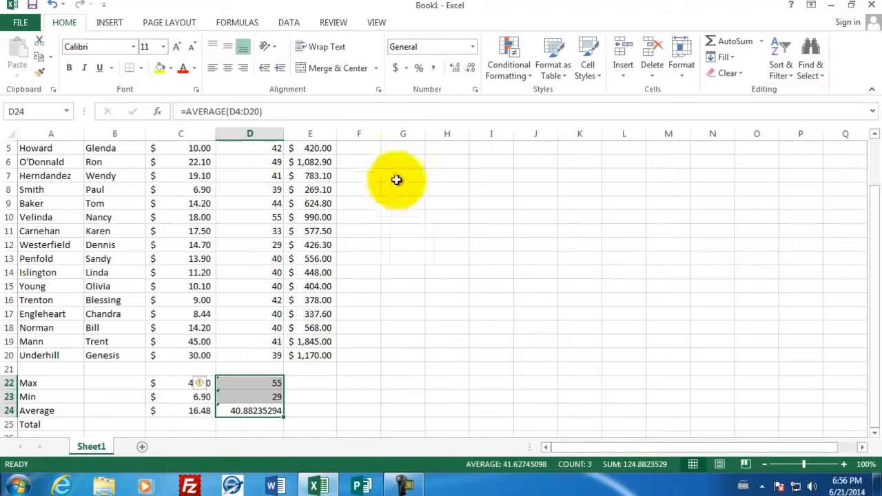
left_click(470, 69)
left_click(470, 70)
left_click(470, 70)
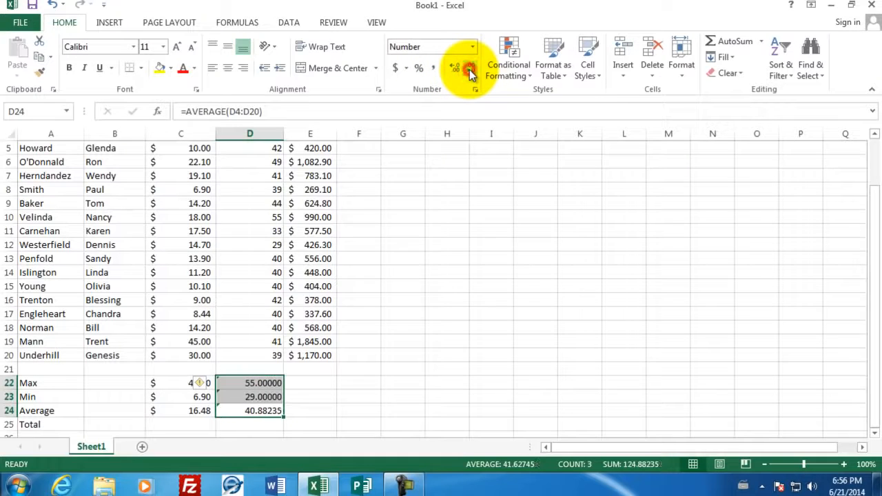
left_click(470, 69)
left_click(470, 70)
left_click(470, 70)
left_click(470, 70)
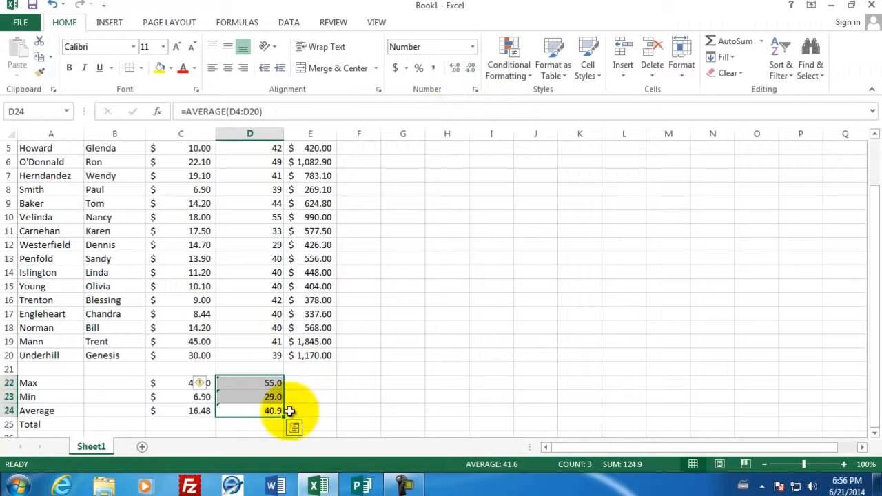
Fill the Max, Min and Average formulas from D22:D24 across to E22:E24 and format the pay results as Accounting
left_click(274, 385)
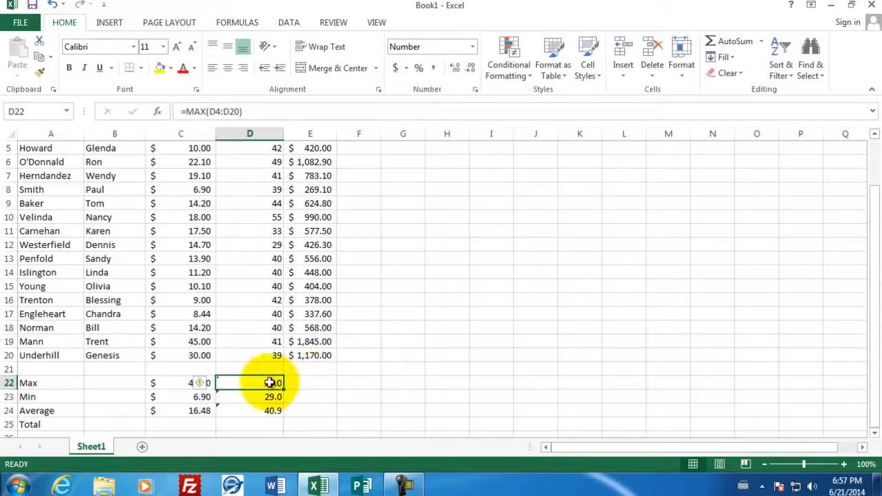
left_click_drag(264, 382, 263, 412)
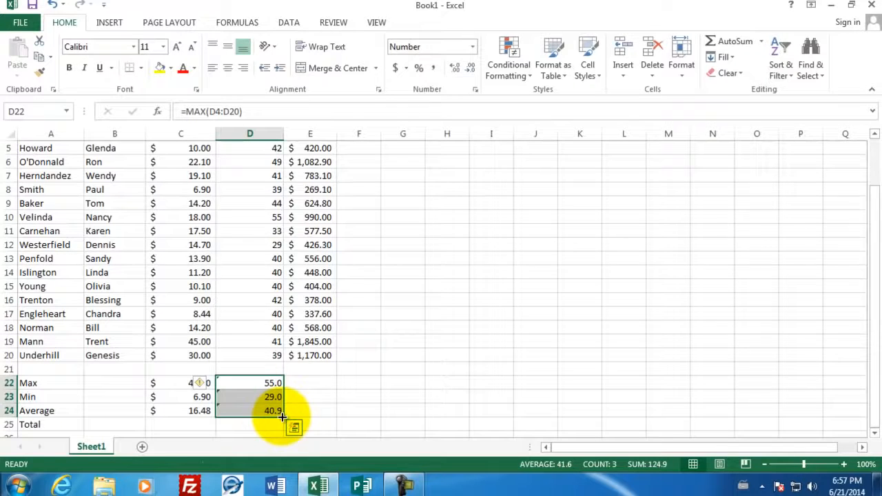
left_click_drag(281, 416, 315, 413)
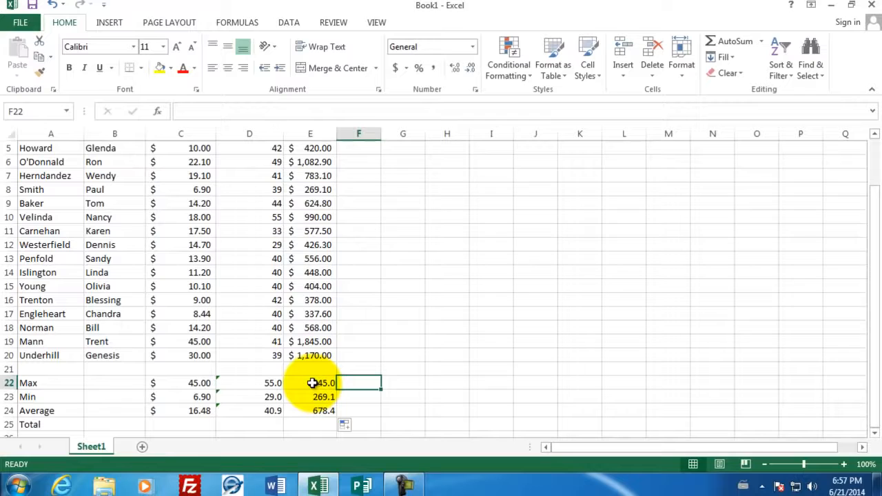
left_click_drag(313, 383, 315, 411)
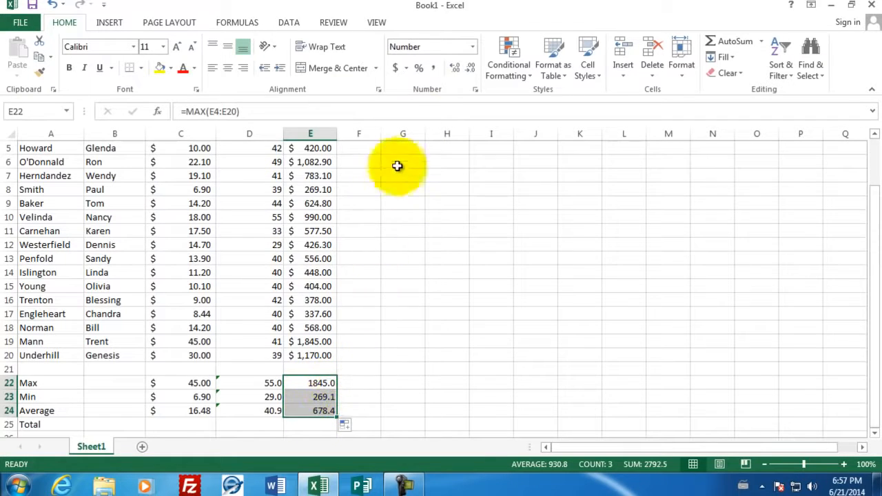
left_click(397, 69)
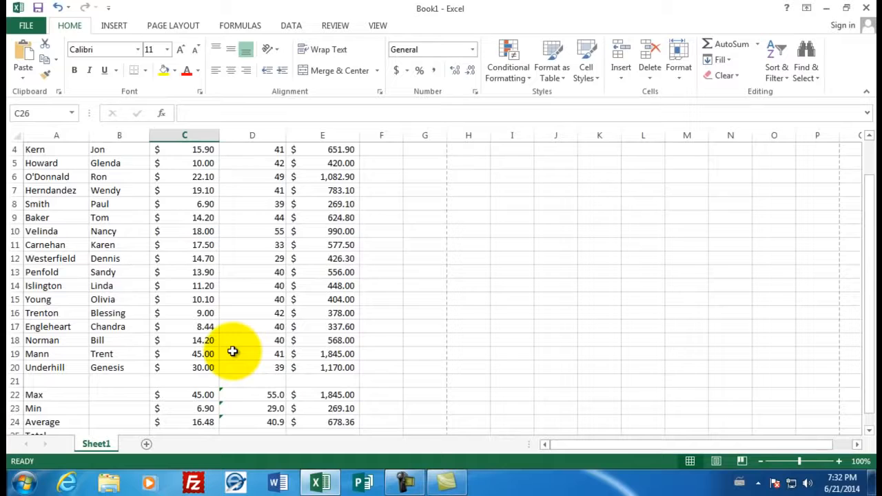
Calculate the total hours worked in D25 with the formula =sum(D4:D20)
scroll(232, 351, "down", 1)
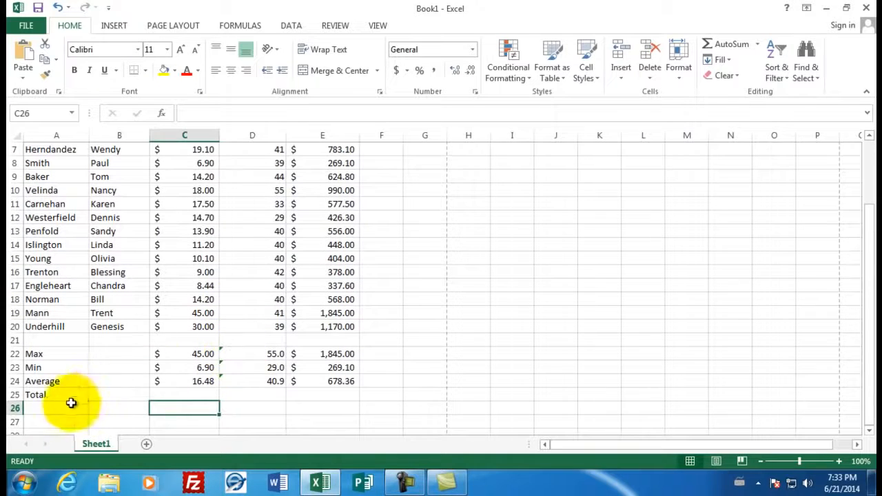
left_click(244, 394)
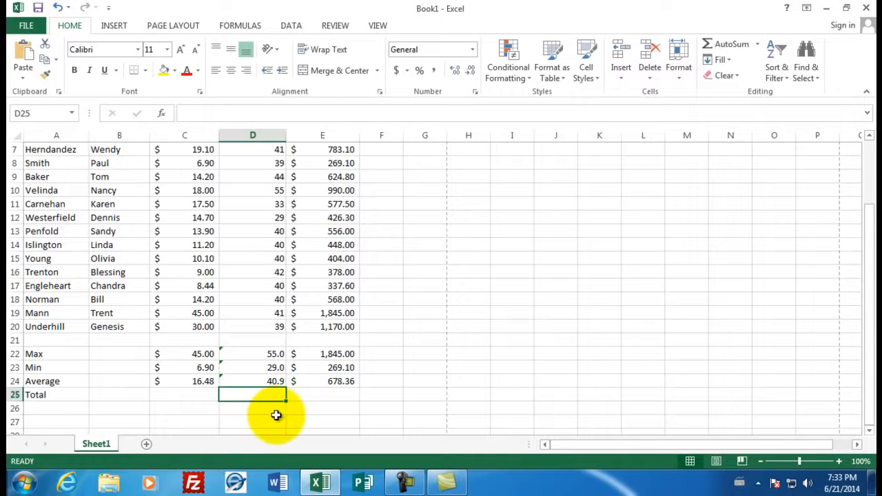
type("=sum")
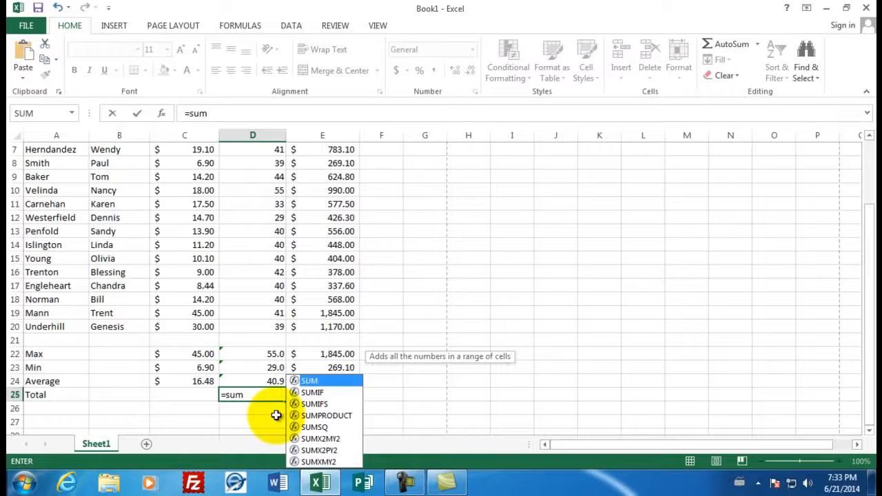
type("(")
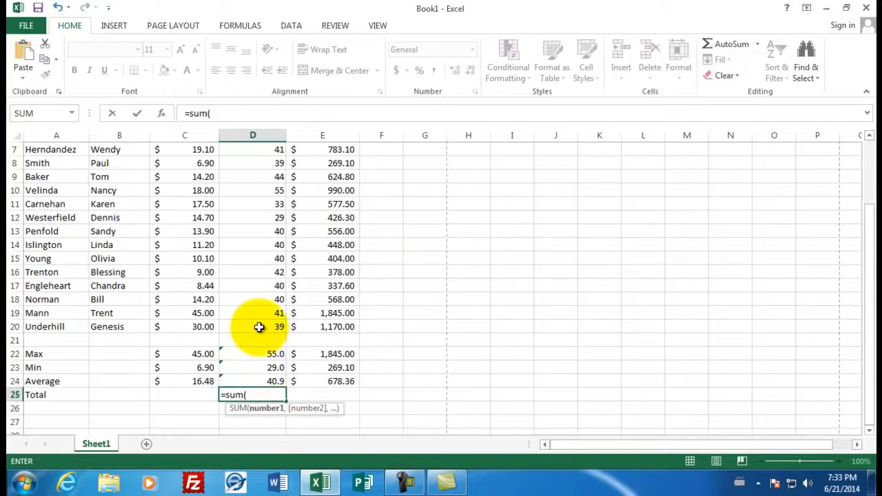
left_click_drag(257, 325, 266, 193)
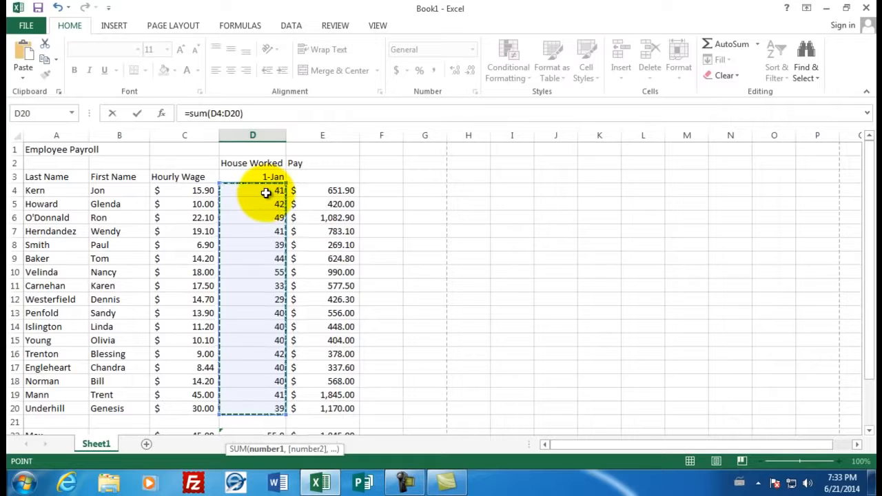
key("Return")
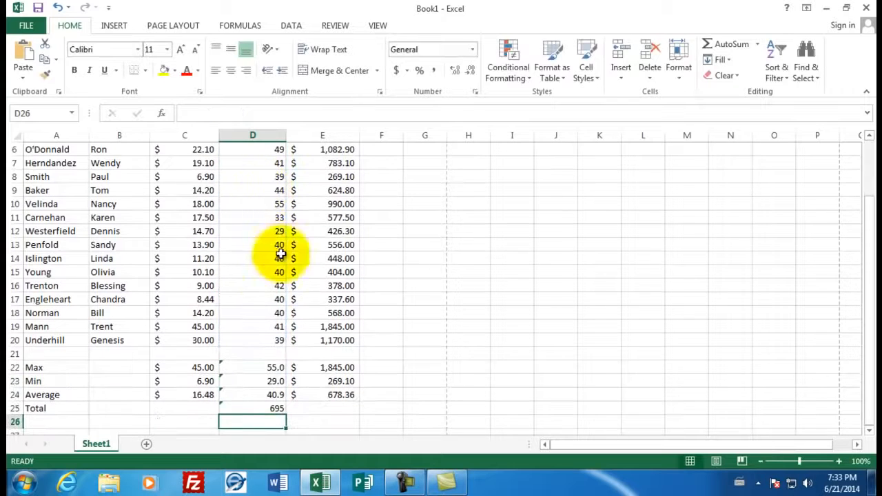
Fill the total formula from D25 across to E25 and format the total pay in dollars with the Accounting format
left_click(265, 408)
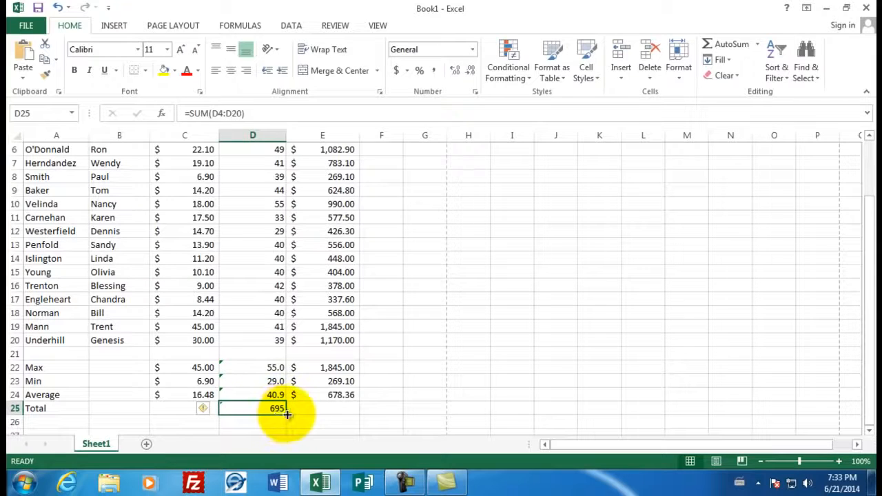
left_click_drag(286, 414, 335, 409)
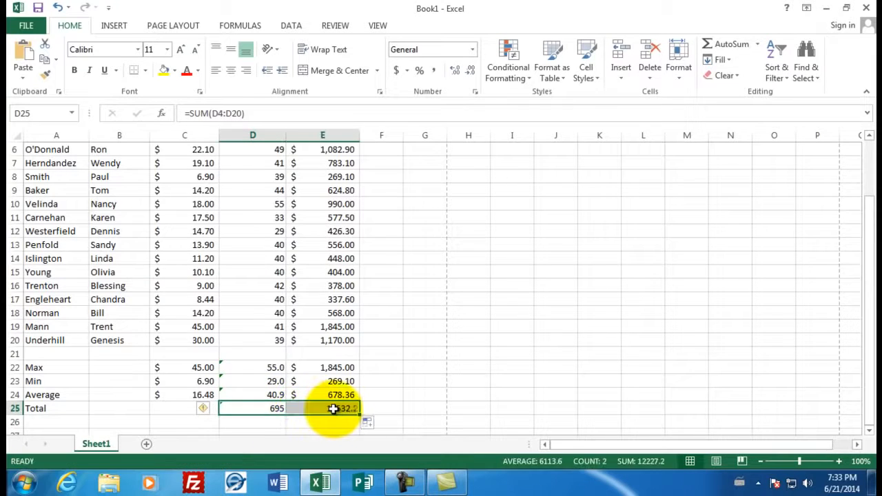
left_click(336, 419)
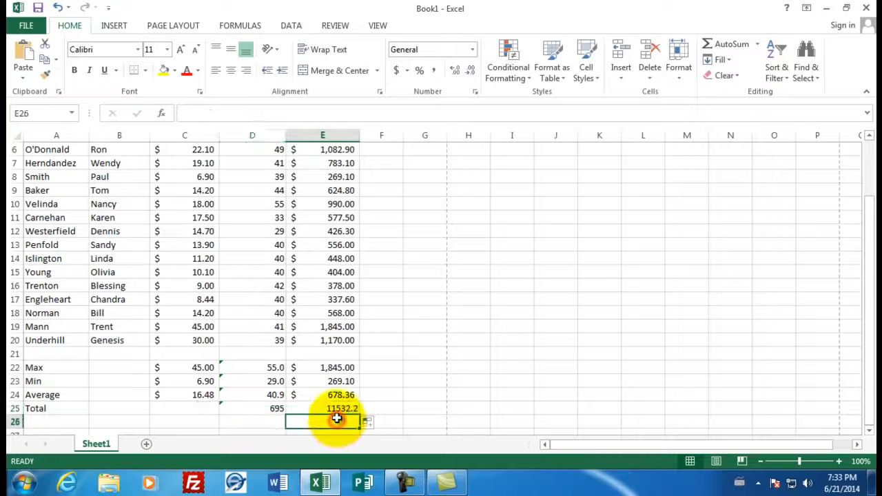
left_click(335, 409)
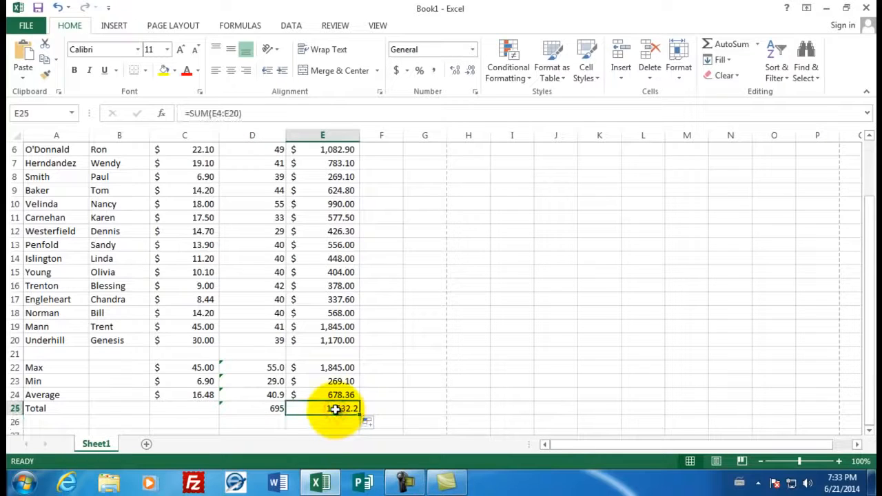
left_click(397, 71)
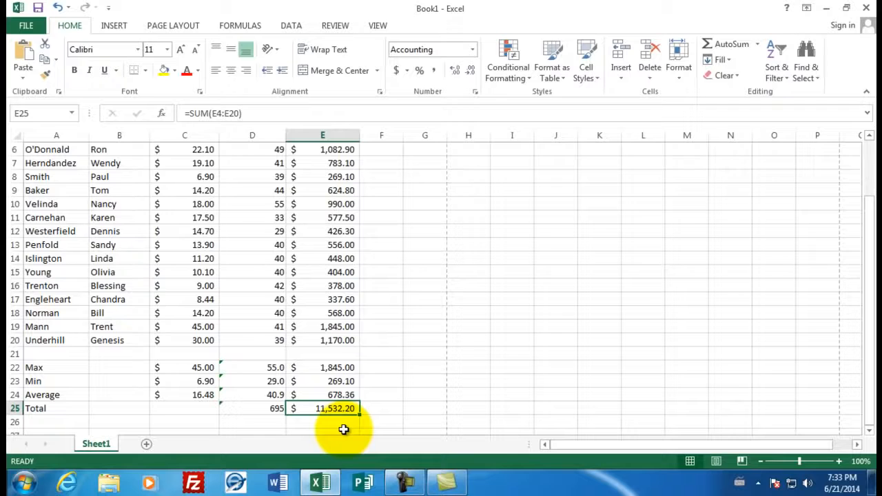
Enter the preparer's title and surname in cell C1, beside the Employee Payroll heading
scroll(356, 346, "up", 2)
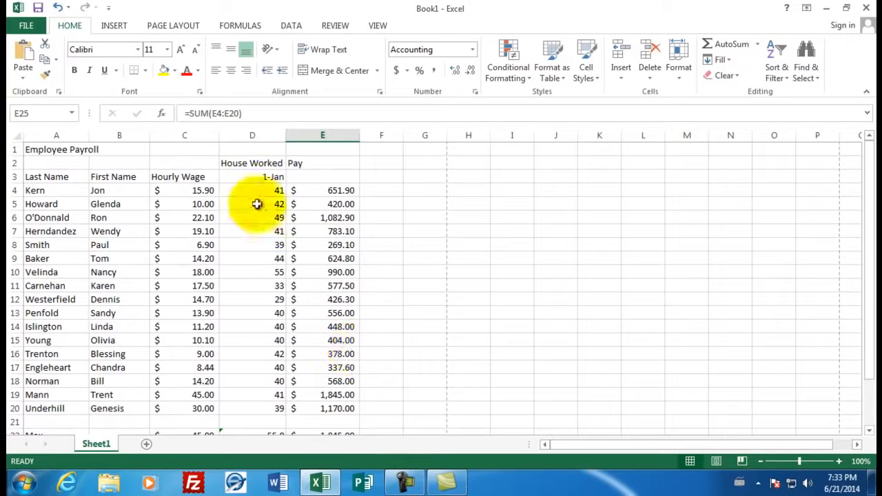
left_click(191, 147)
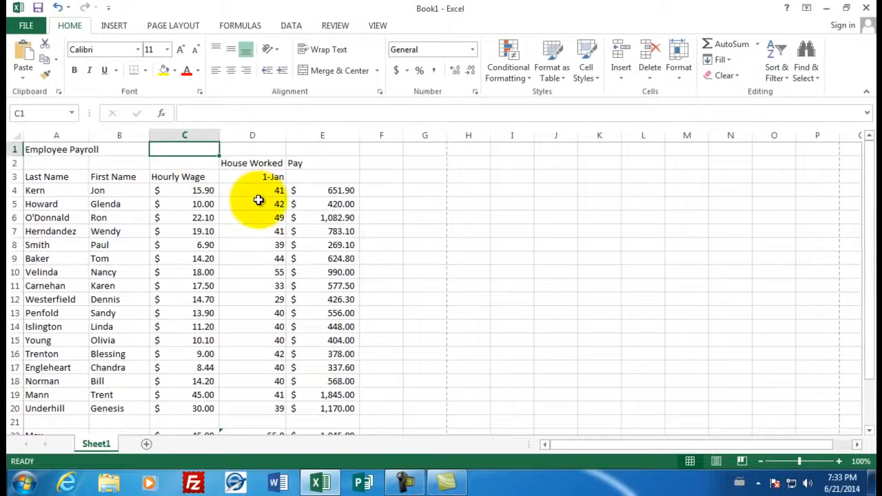
type("Mr.")
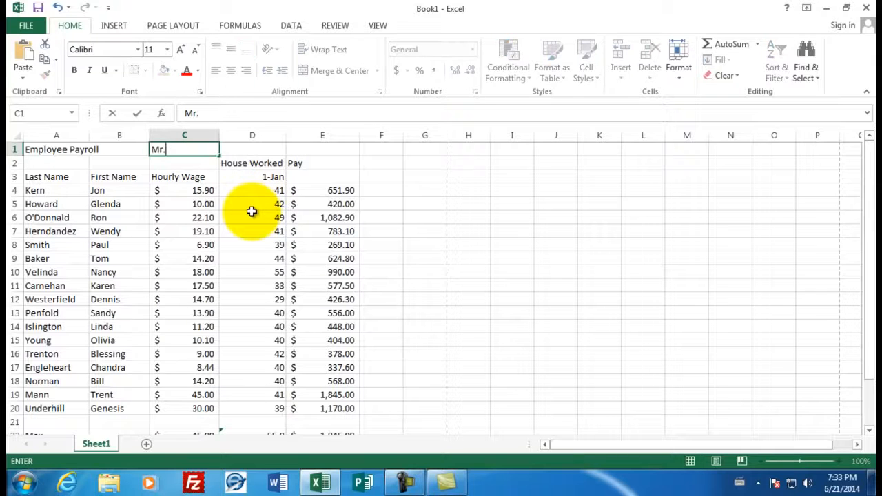
type(" Sluiter")
key("Return")
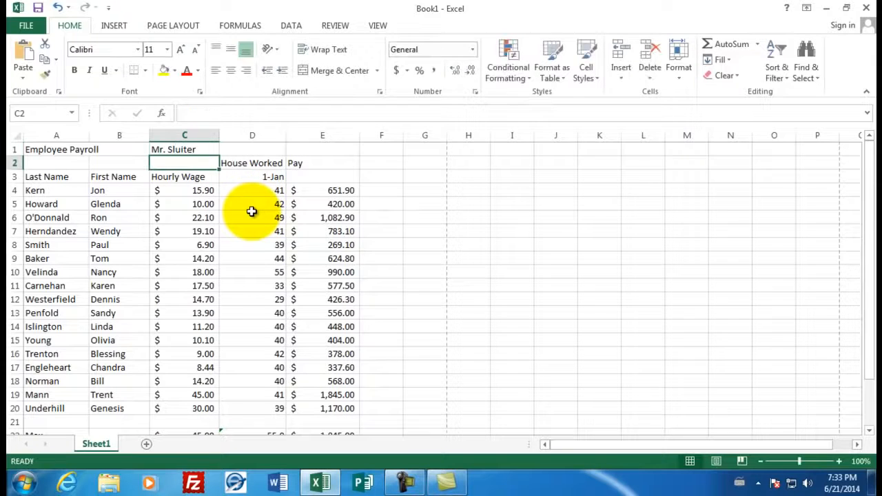